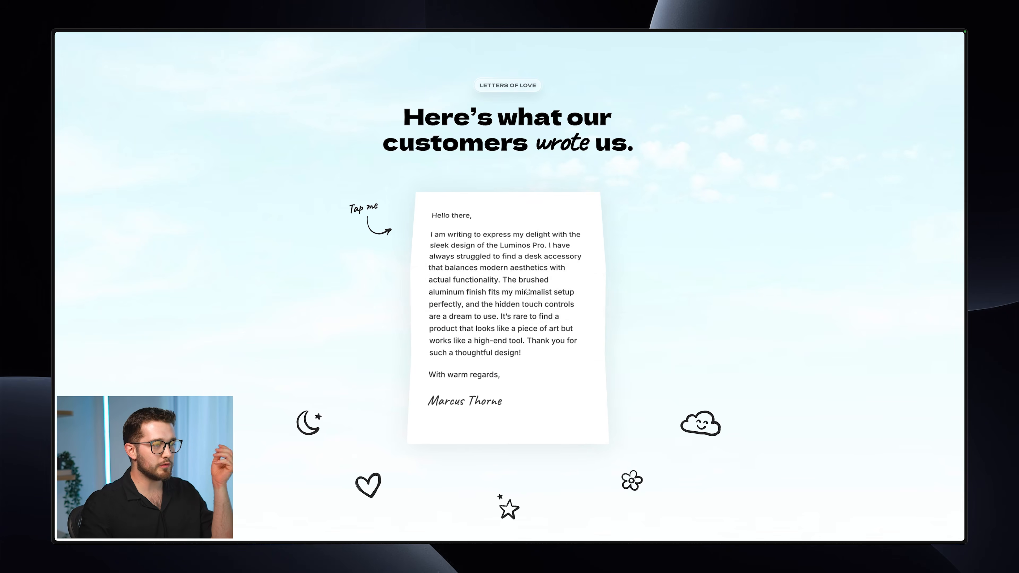
Step: Flip through the letter testimonials in the finished demo to see how the folding interaction behaves
click(527, 290)
click(527, 290)
click(527, 290)
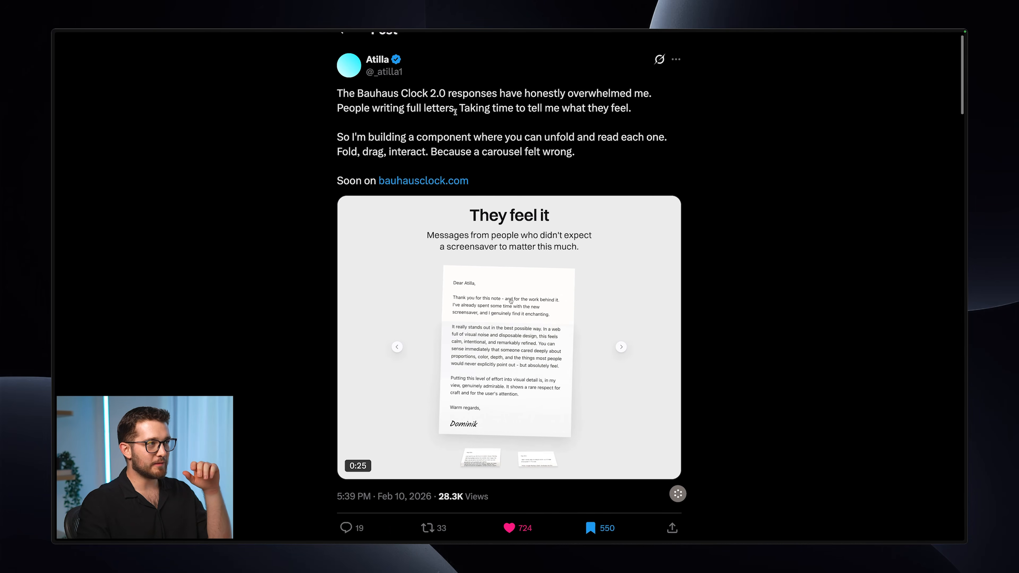
Step: Review the post showing the foldable letter component made for the Bauhaus Clock testimonials
scroll(514, 321, down, 1)
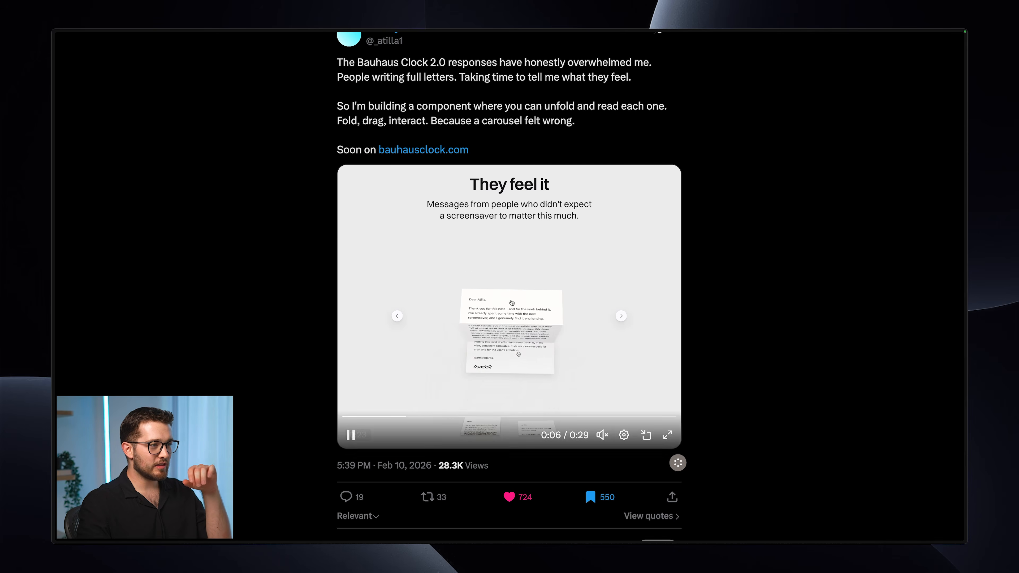
scroll(512, 303, up, 3)
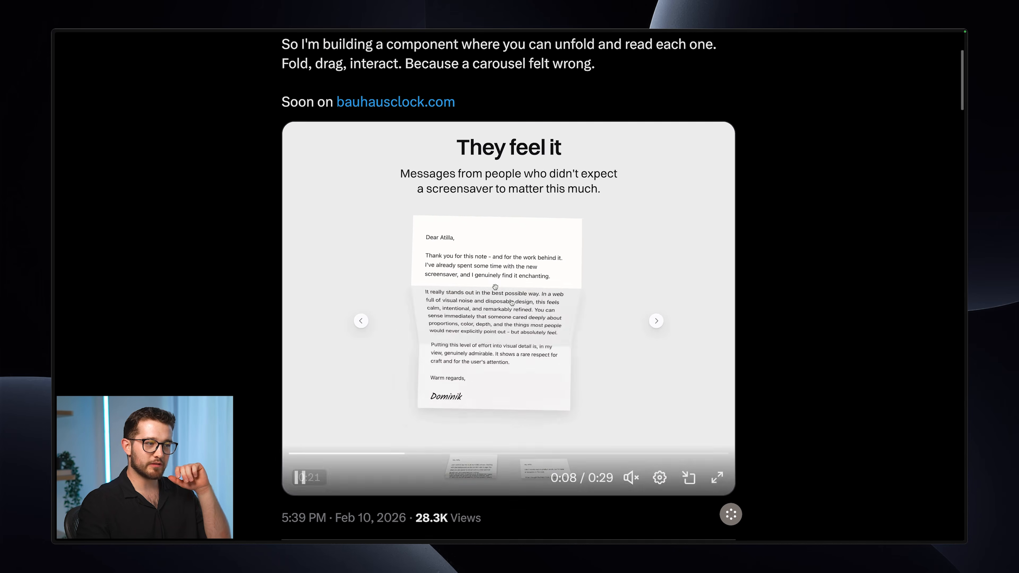
scroll(512, 303, down, 1)
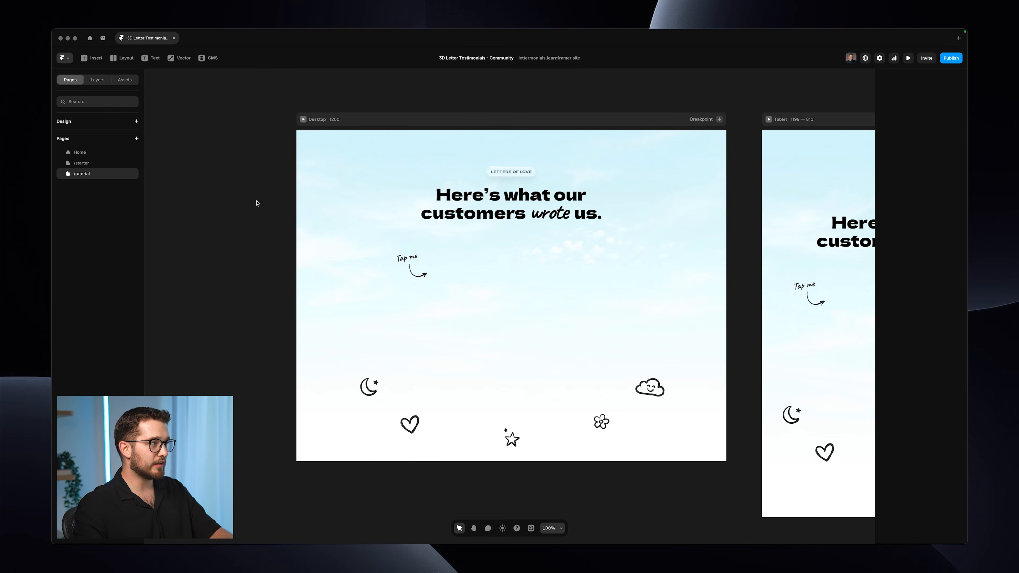
Step: View the /starter page, then return to the /tutorial page
scroll(384, 217, right, 1)
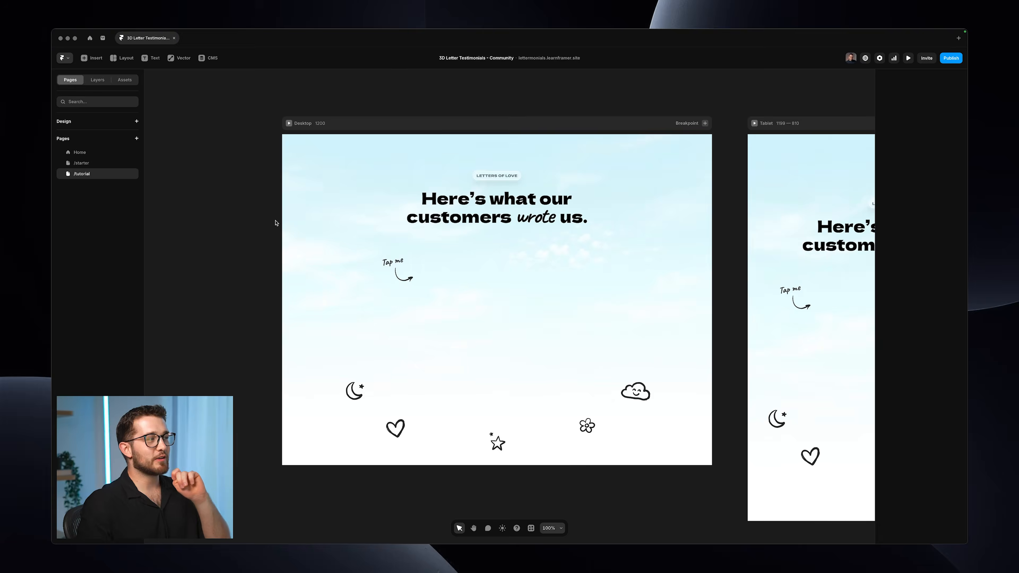
click(89, 166)
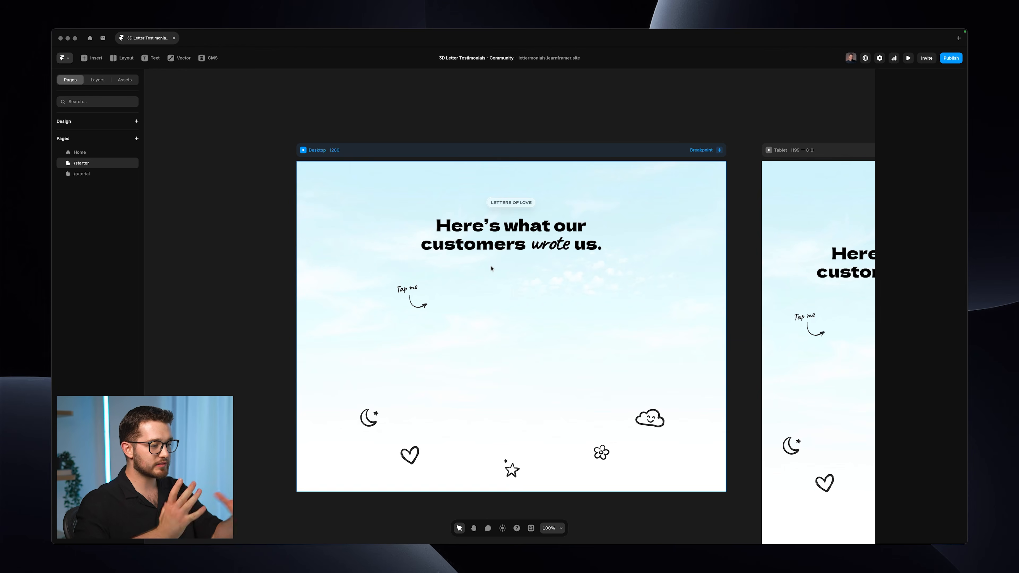
click(78, 173)
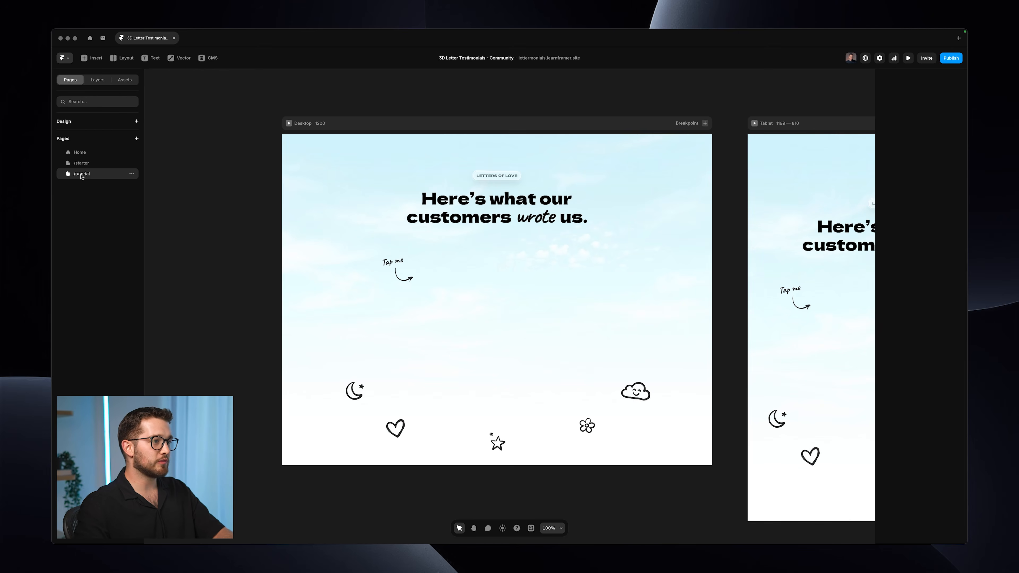
Step: Inspect the Desktop hero's layers, including the heading text, the Content stack and the doodle images, ending with nothing selected
click(538, 281)
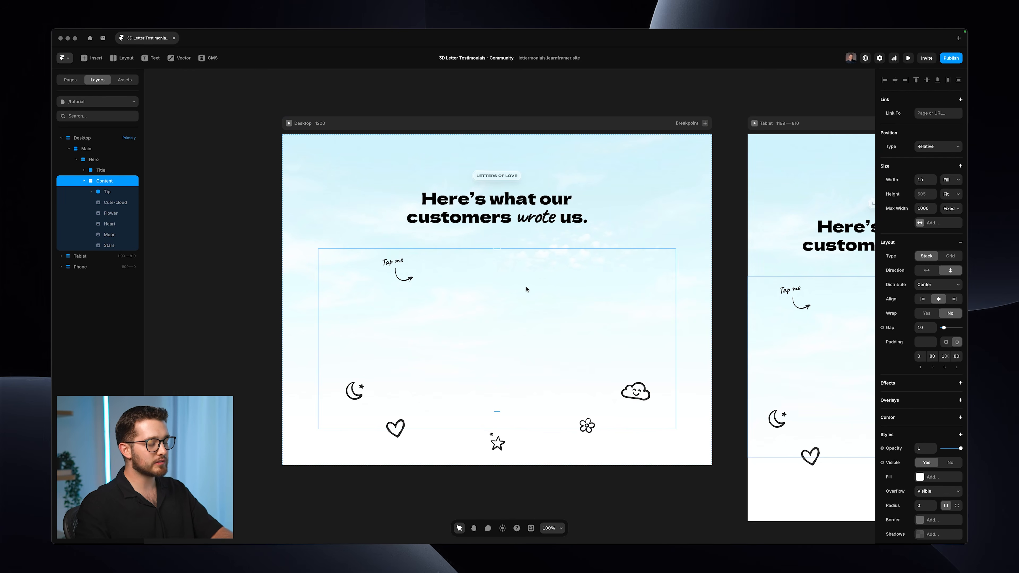
scroll(503, 250, up, 5)
scroll(503, 251, down, 3)
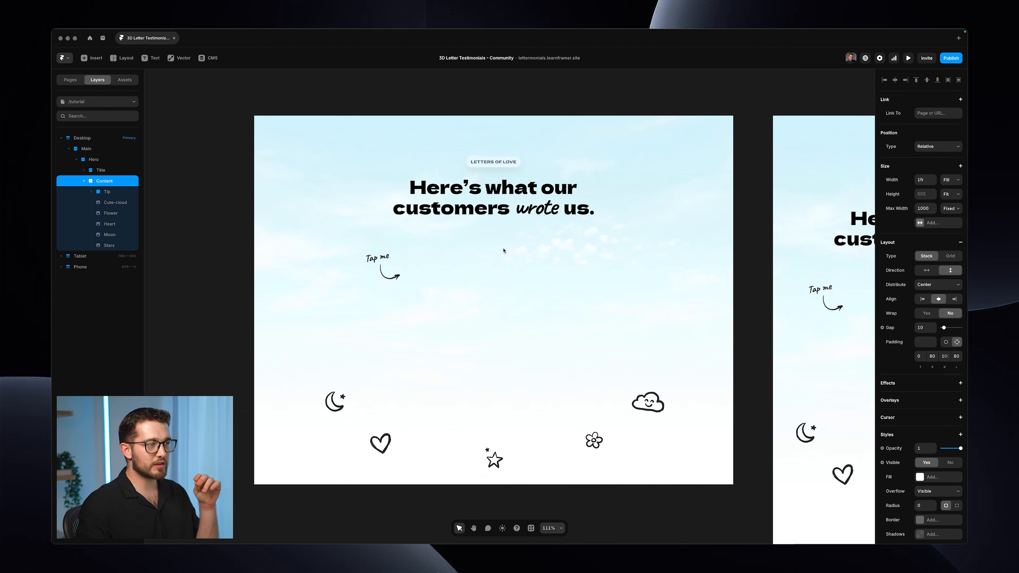
click(494, 187)
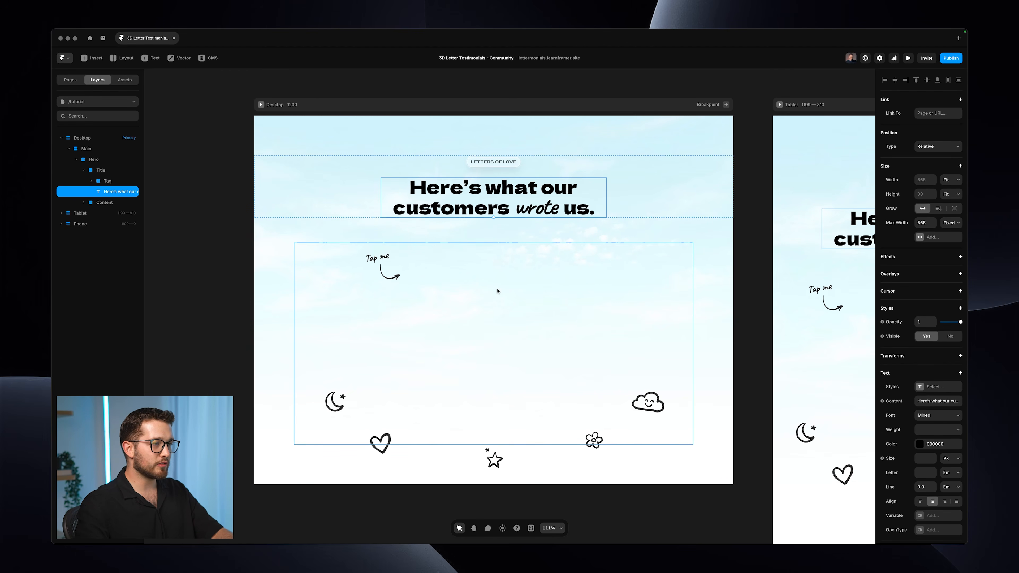
click(495, 297)
click(594, 440)
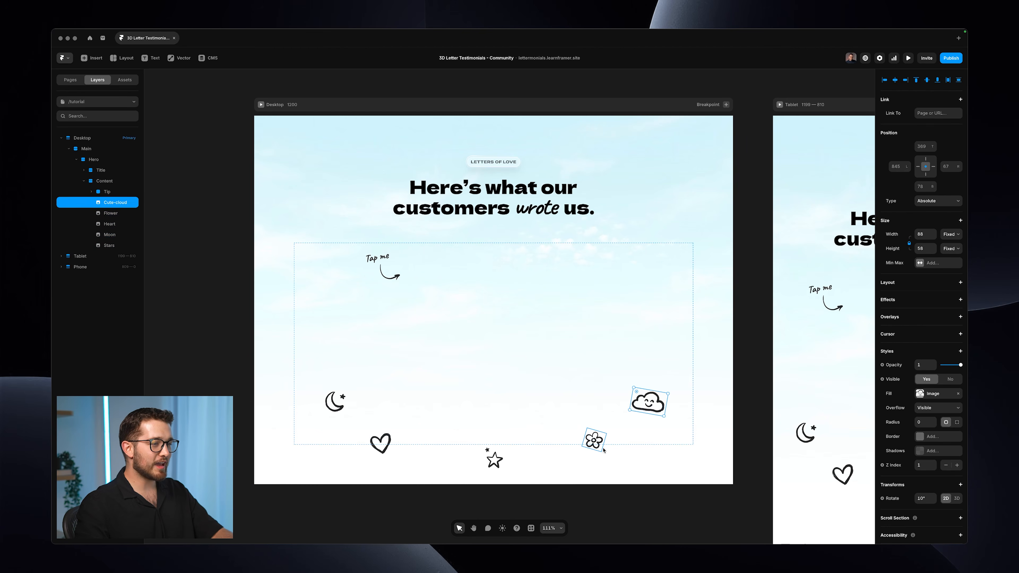
click(209, 301)
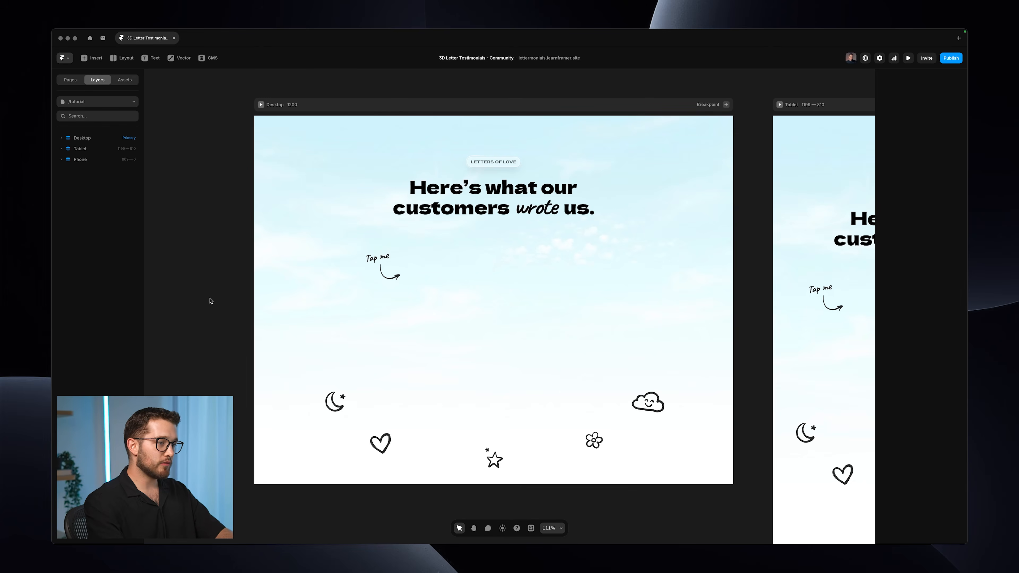
Step: Switch to the Framer University site and browse its resources library of components and animations
key(ctrl+Right)
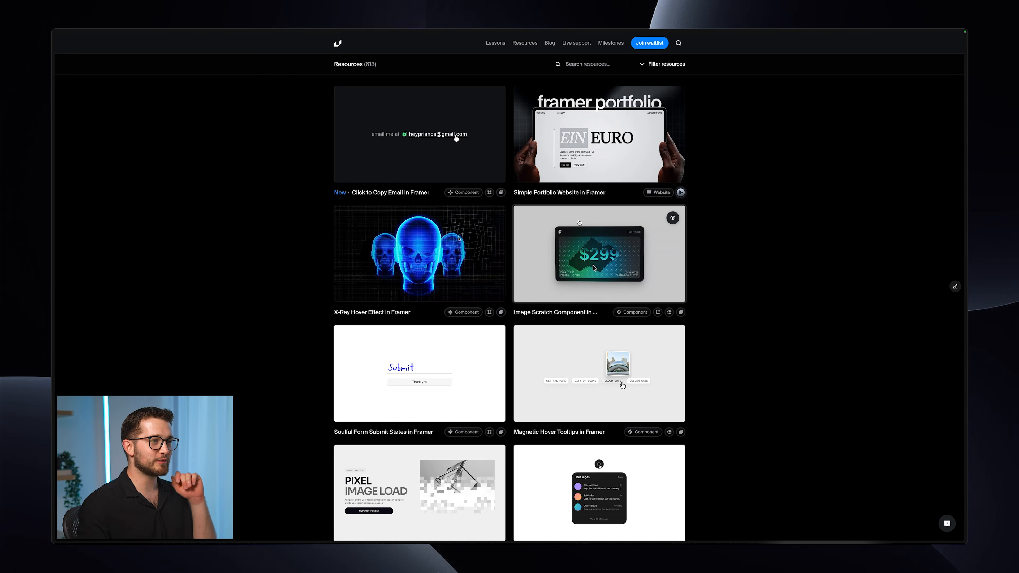
scroll(509, 281, down, 1)
scroll(579, 222, down, 1)
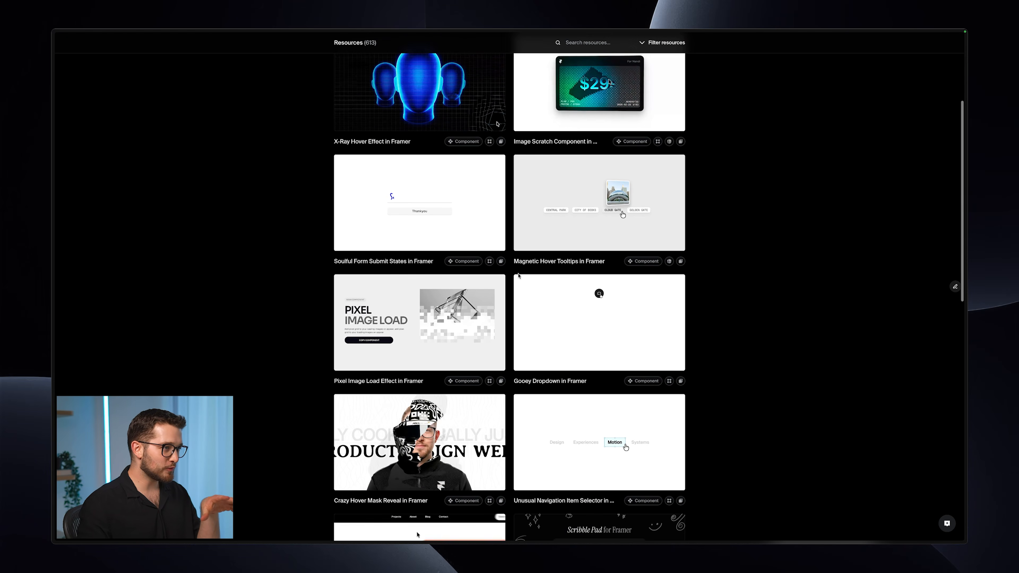
scroll(519, 277, down, 2)
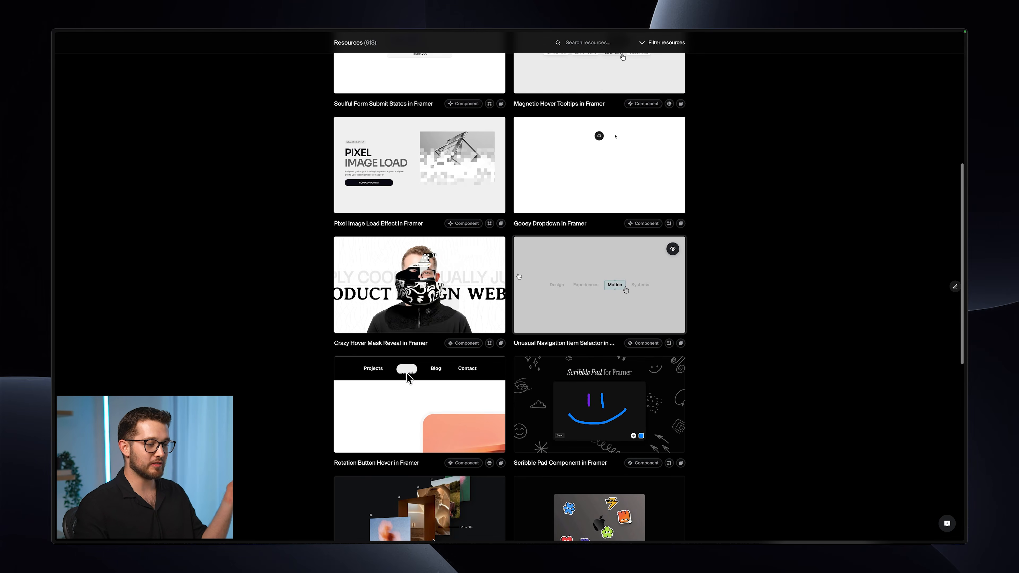
scroll(519, 276, down, 15)
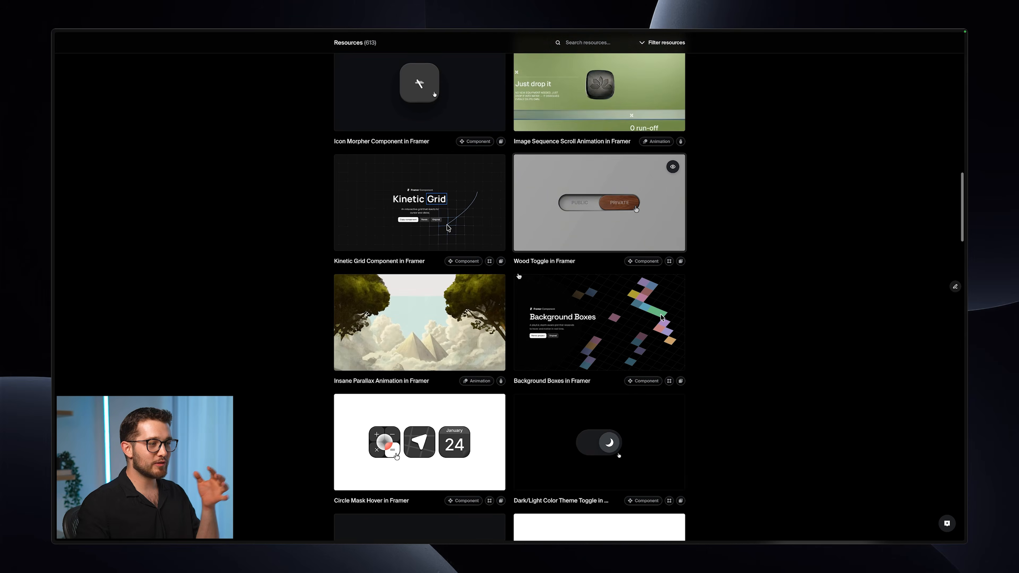
scroll(519, 276, down, 13)
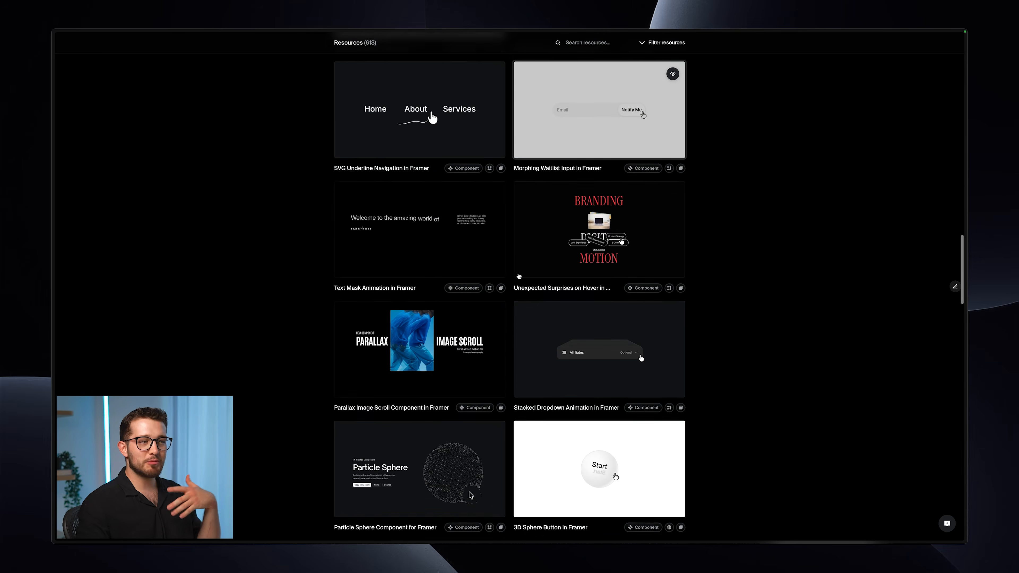
scroll(519, 276, down, 14)
scroll(518, 276, down, 12)
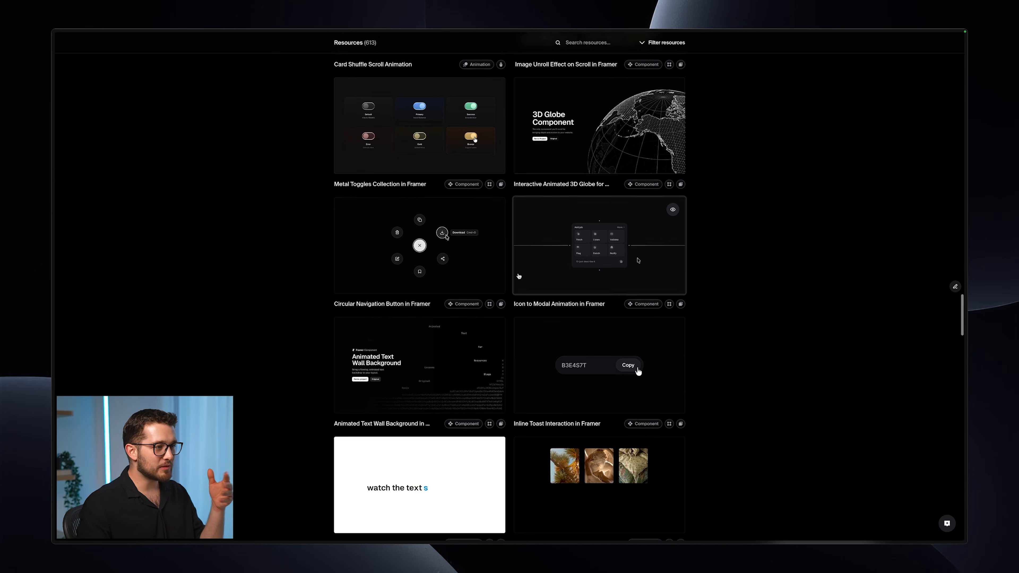
scroll(519, 276, up, 20)
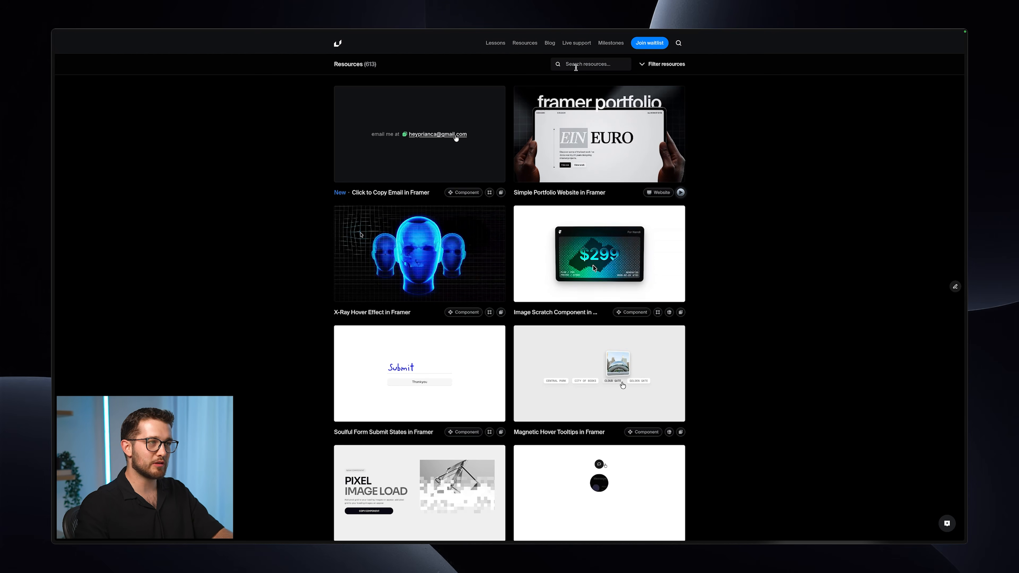
key(BackSpace)
click(725, 95)
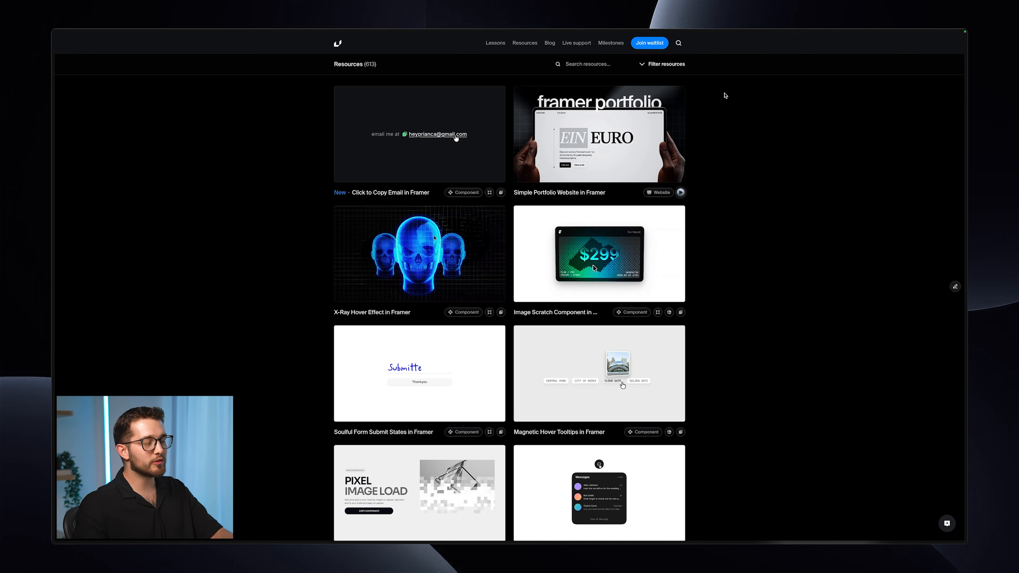
Step: Switch back to the Framer project and show its assets with the available component libraries
key(super+Tab)
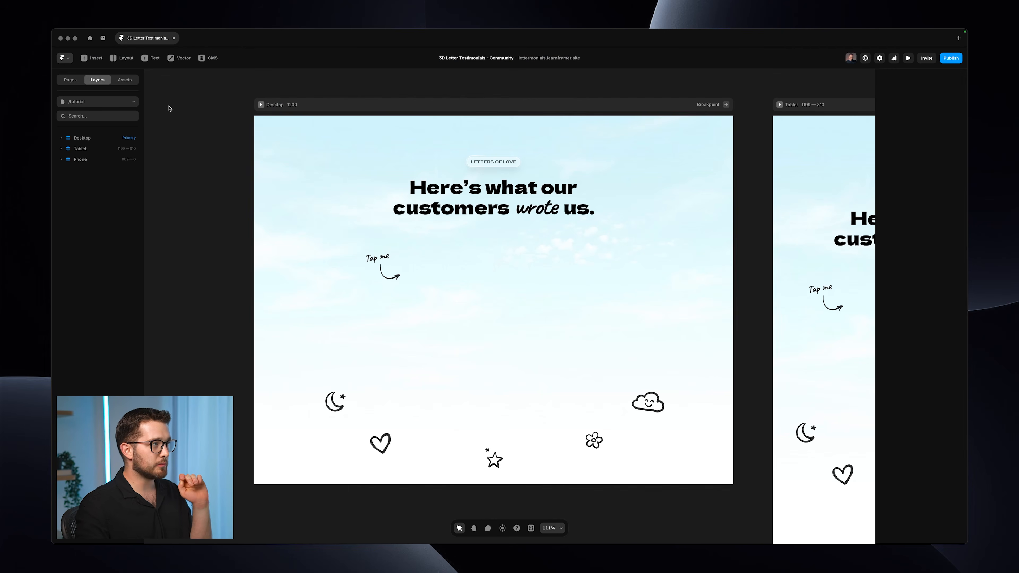
click(125, 79)
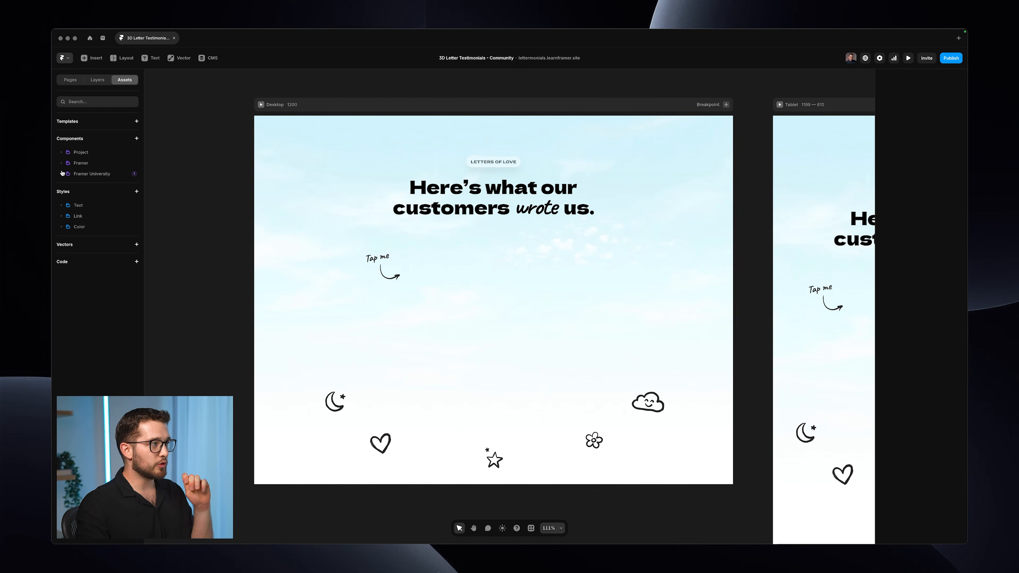
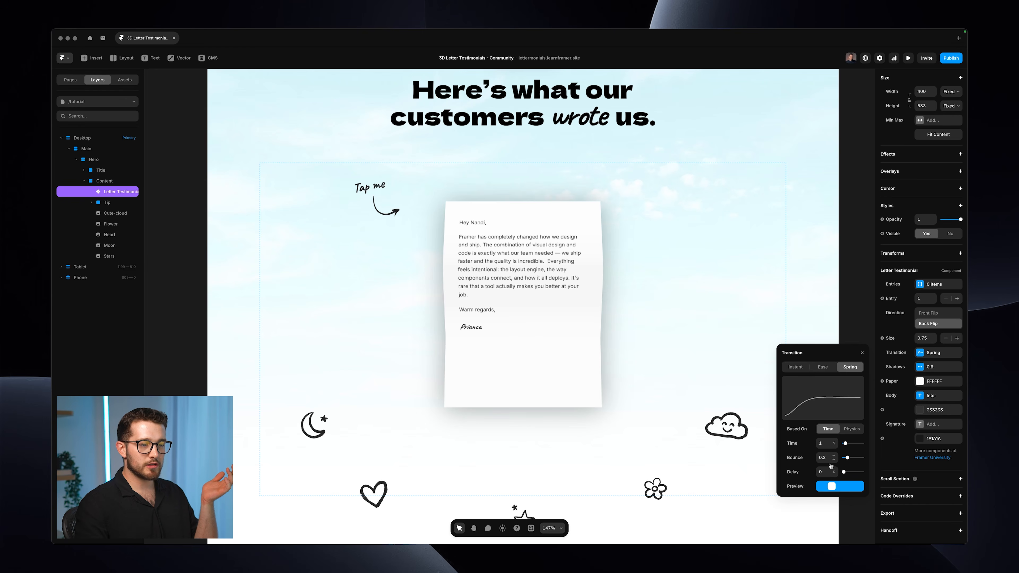
Step: Set the bounce of the Letter Testimonial's spring transition to 0.4
click(833, 456)
click(833, 456)
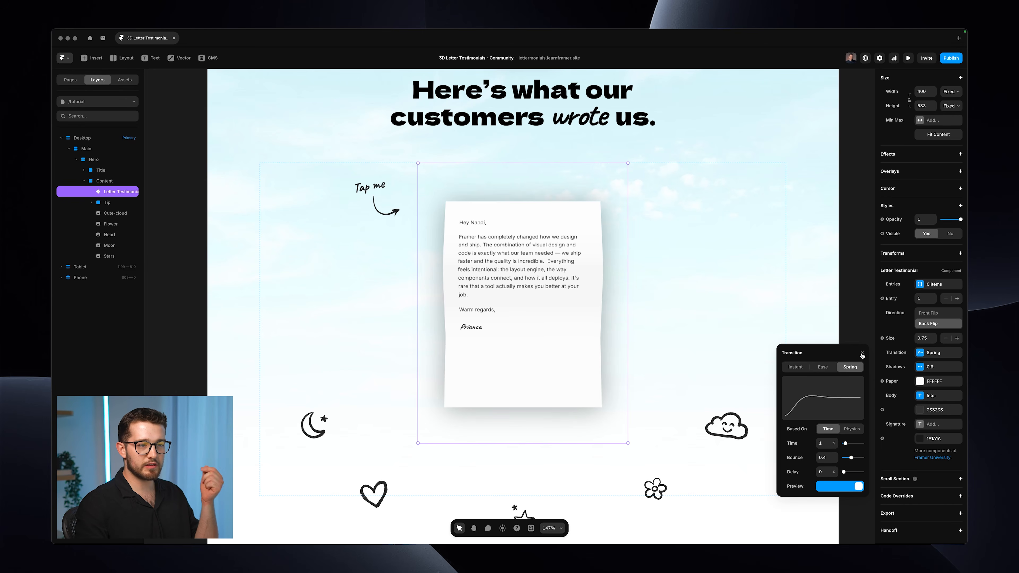
click(861, 354)
Step: Change the Letter Testimonial's box shadow to a dark blue tint, 172124, at 18% opacity
click(920, 369)
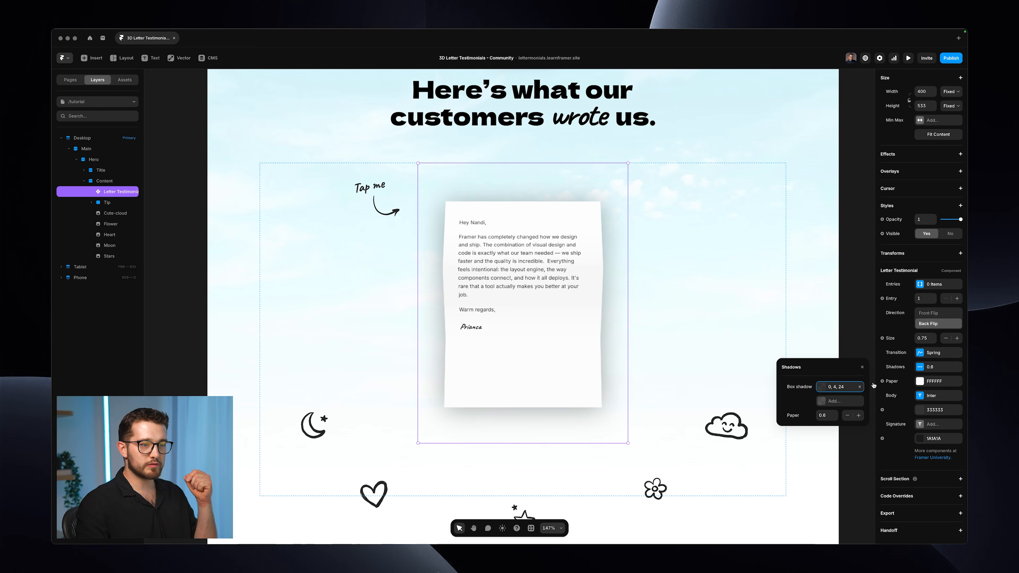
click(844, 385)
click(821, 411)
click(840, 420)
click(691, 135)
click(807, 355)
drag(807, 355, 802, 394)
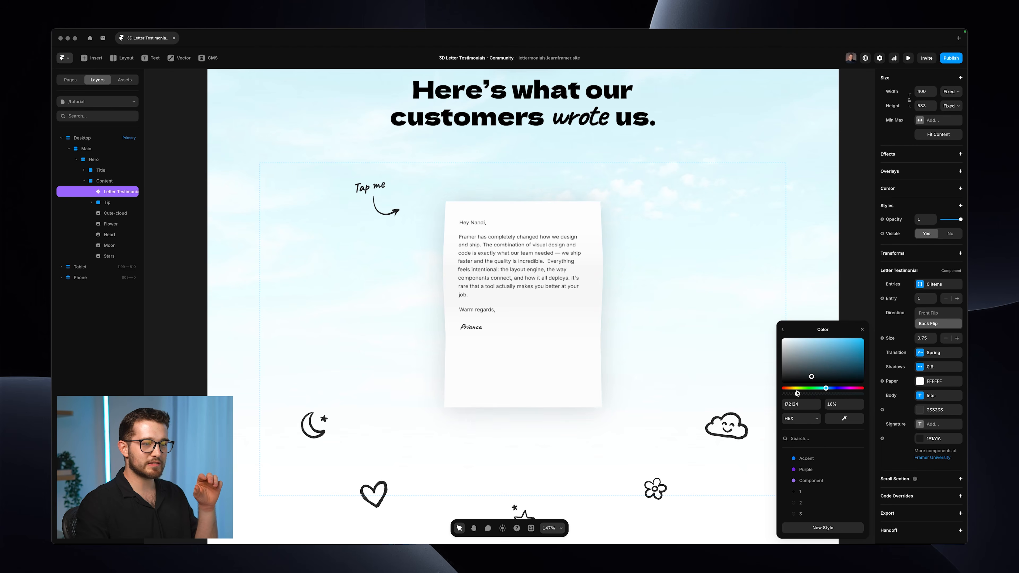
click(783, 330)
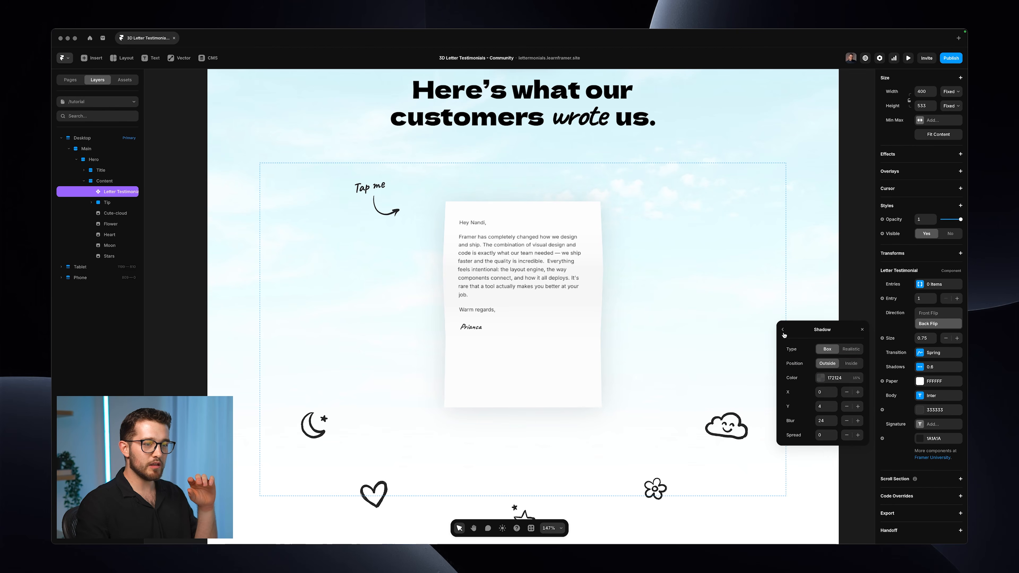
click(783, 329)
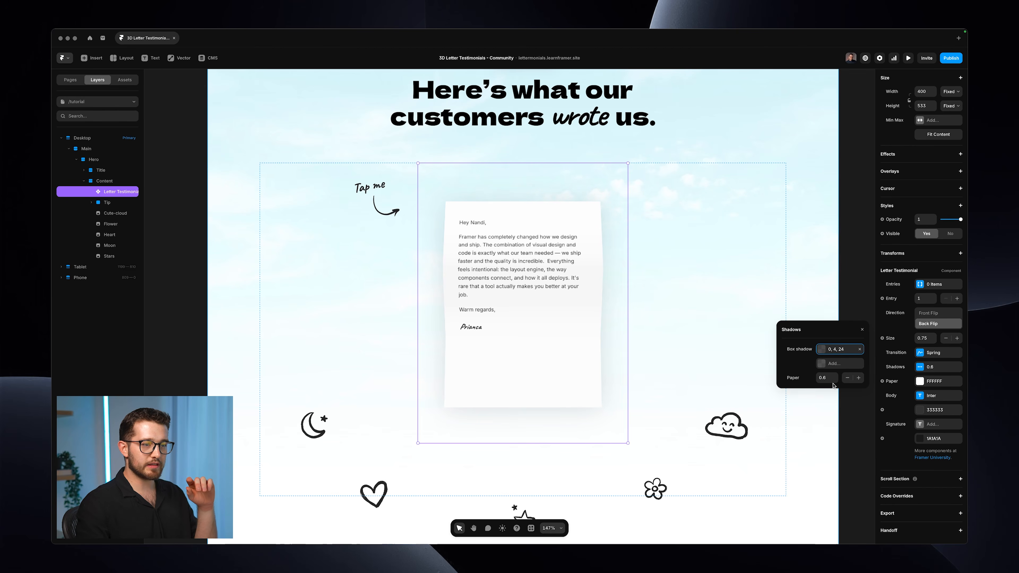
Step: Set the paper shadow strength of the Letter Testimonial to 0.8
drag(835, 380, 839, 378)
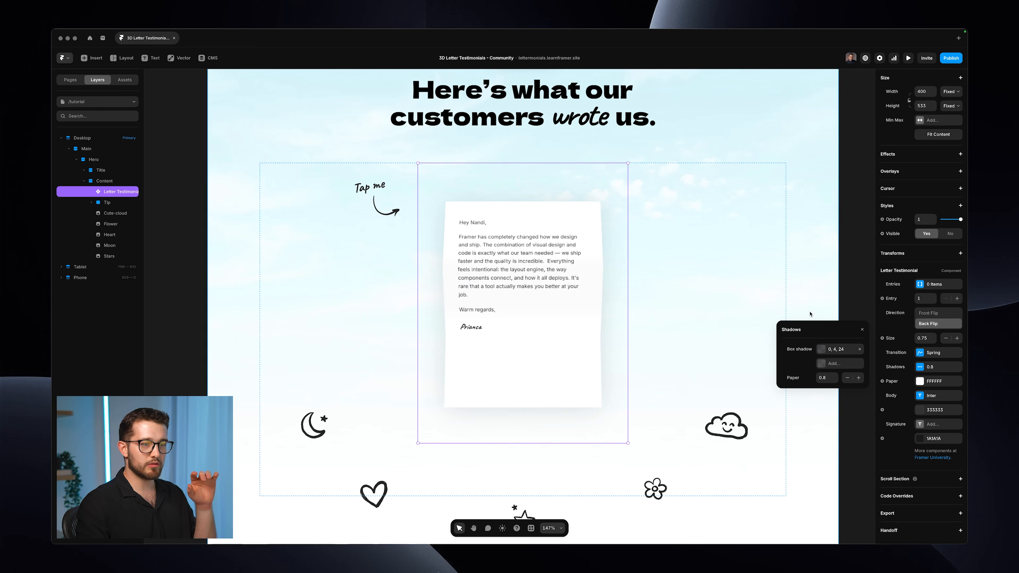
click(862, 329)
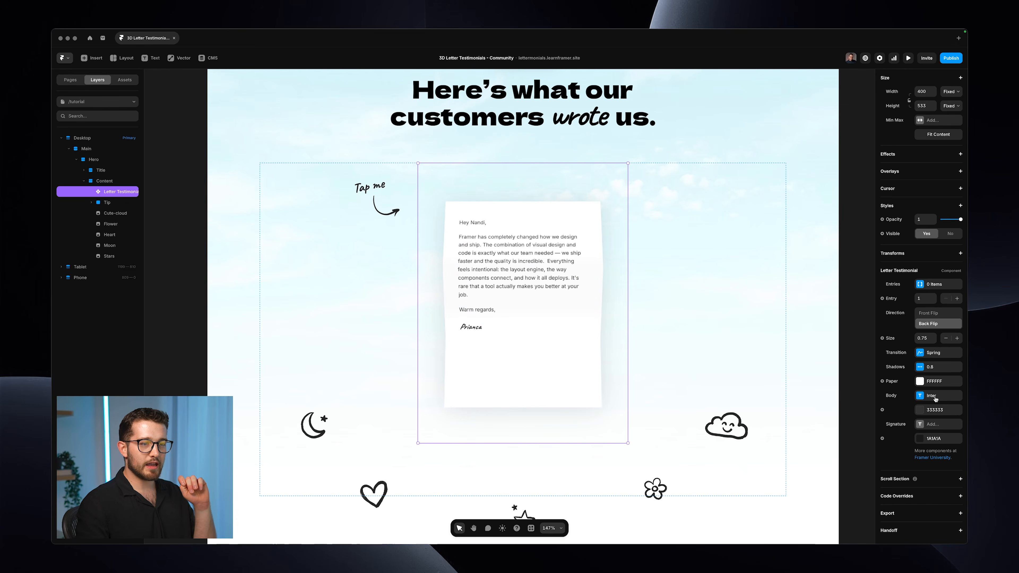
Step: Examine the paper colour options of the Letter Testimonial without changing the colour
click(934, 381)
drag(819, 361, 729, 280)
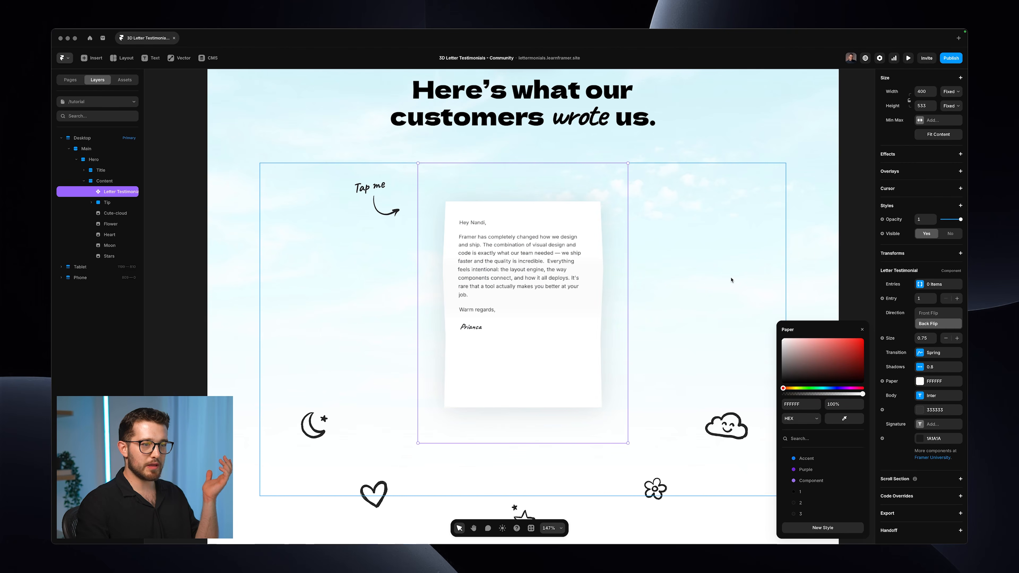
click(862, 330)
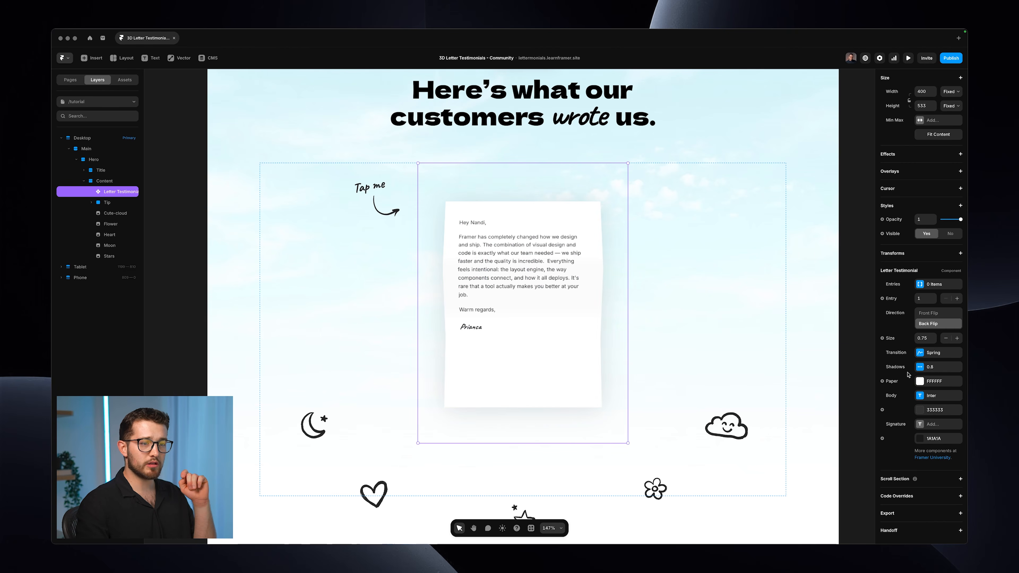
Step: Set the Letter Testimonial's fold direction to Front Flip and check the letter on the Desktop canvas
click(939, 317)
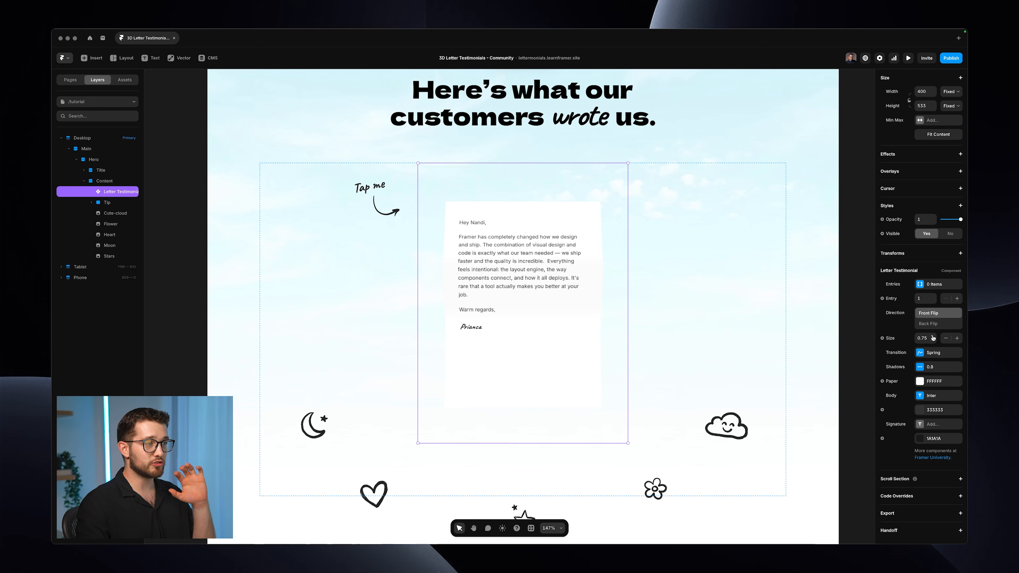
scroll(628, 338, down, 5)
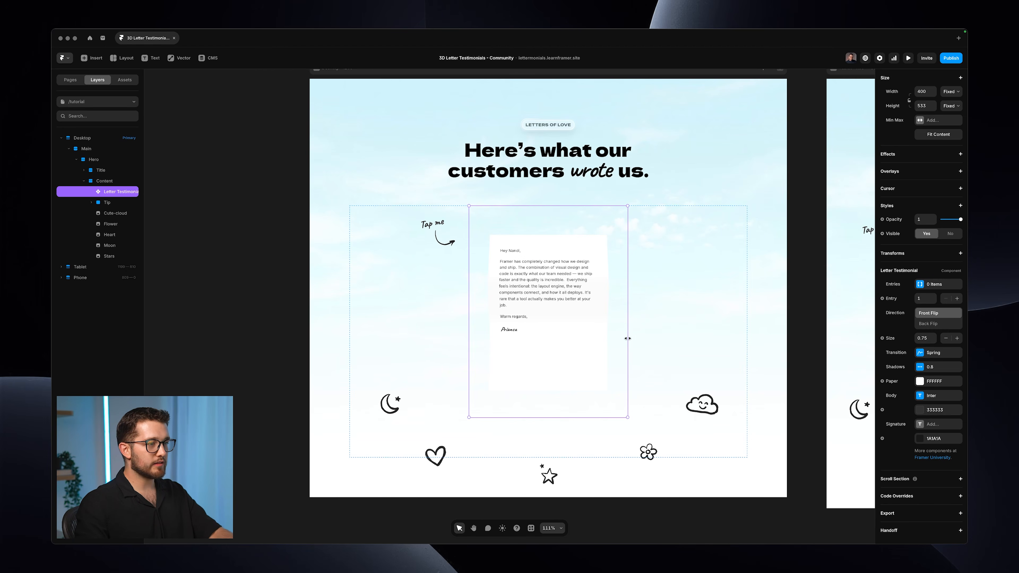
scroll(574, 273, up, 4)
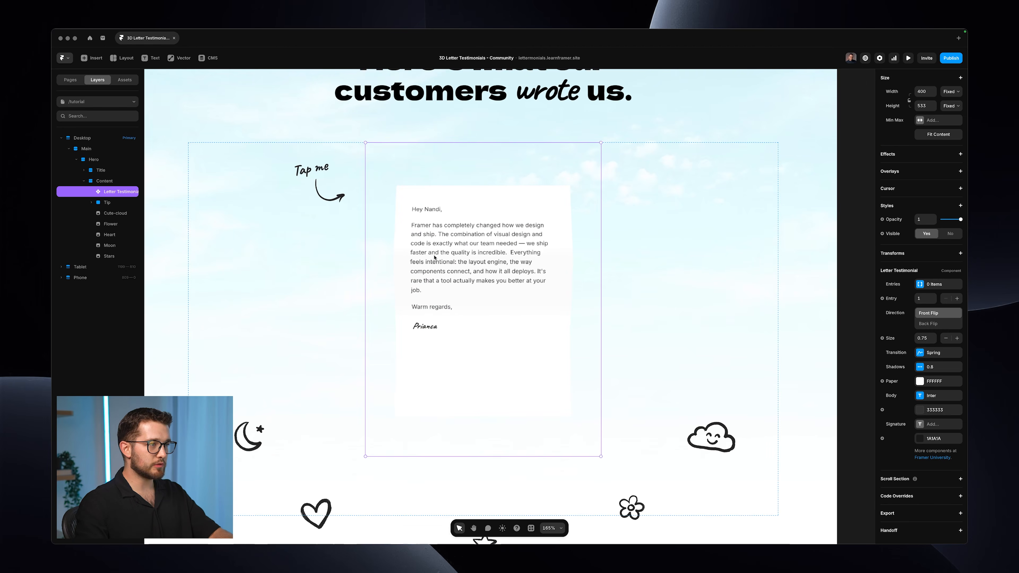
Step: Set the Letter Testimonial's body font to size 20 px and Medium weight
click(924, 396)
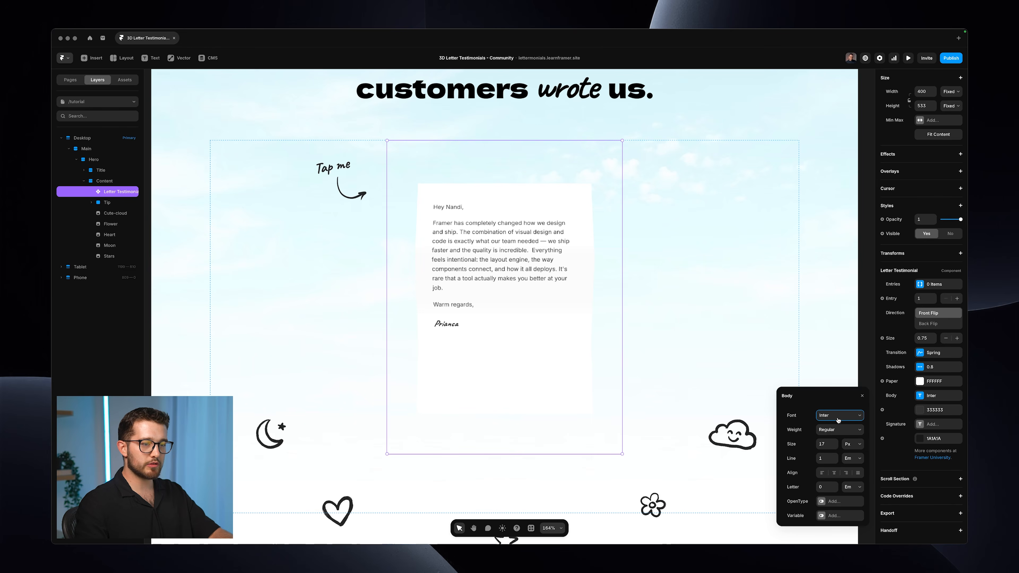
click(823, 440)
text(20)
key(Return)
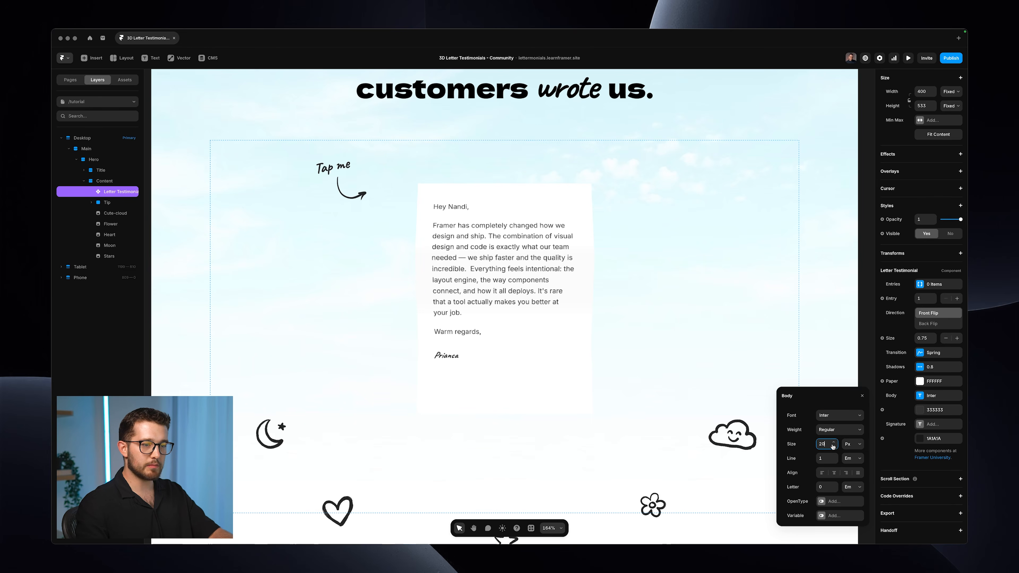
click(838, 429)
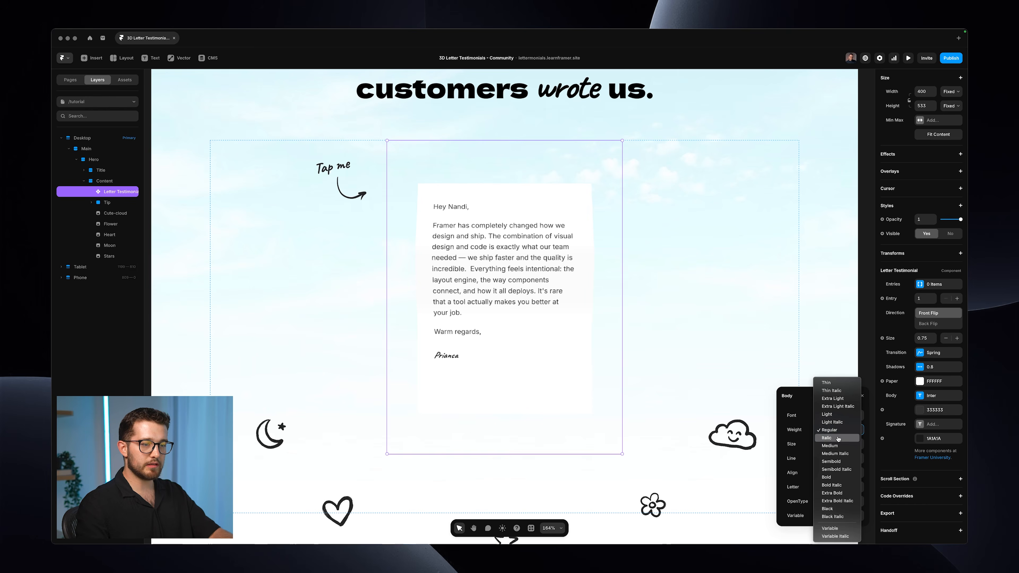
click(833, 446)
Step: Change the Letter Testimonial's body text colour to 222222
click(938, 411)
text(222)
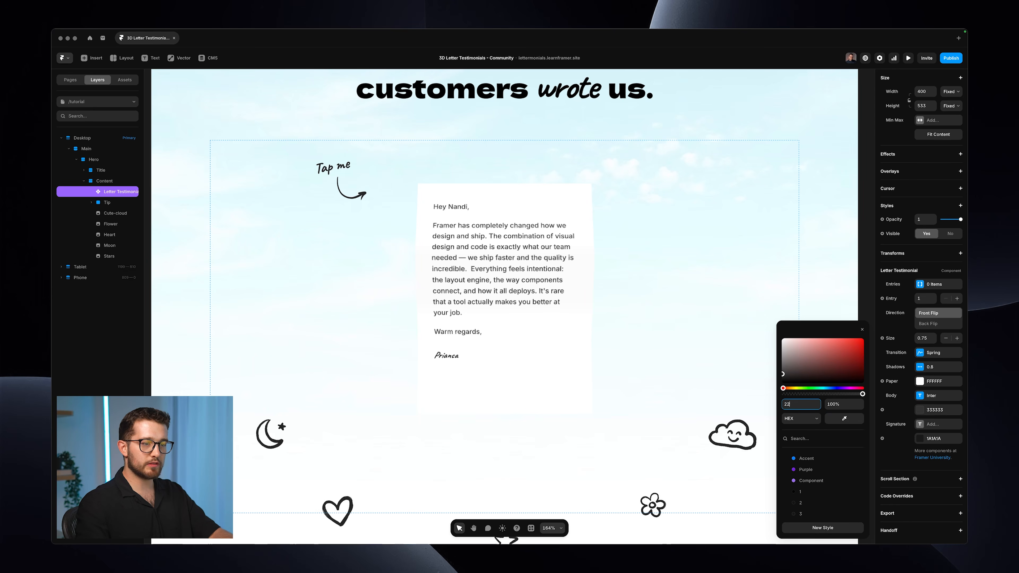
key(Return)
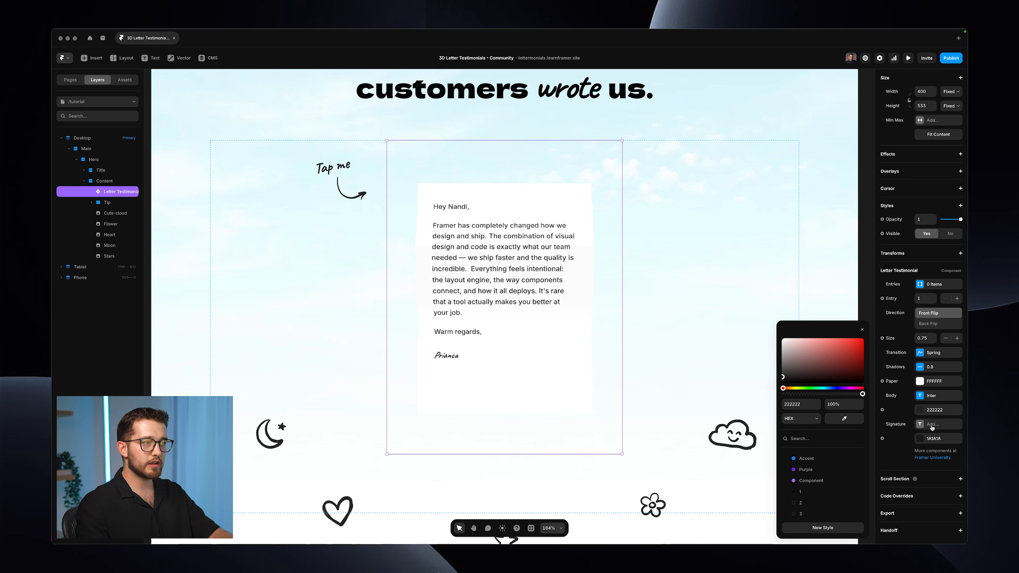
Step: Set the Letter Testimonial's signature font to Caveat
click(938, 424)
click(823, 429)
text(cave)
key(Return)
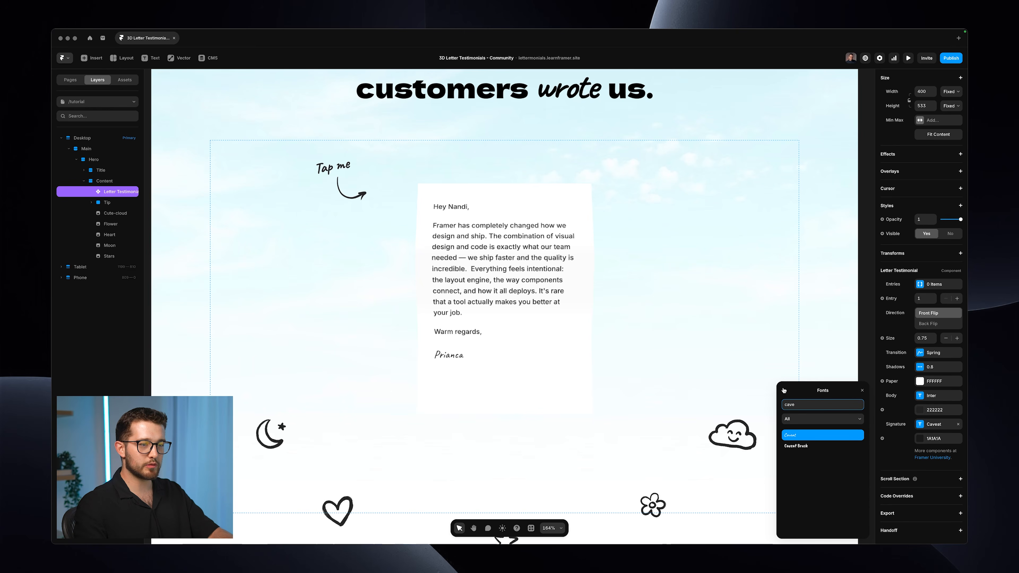
click(781, 390)
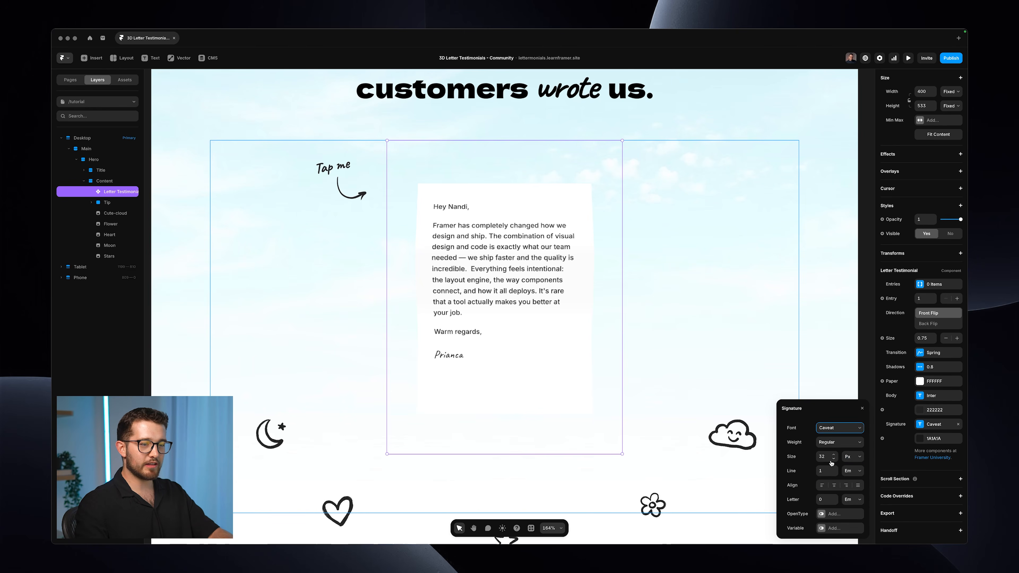
Step: Set the signature font size to 40 px and its weight to Medium
drag(833, 458, 833, 456)
click(839, 443)
click(840, 450)
click(839, 445)
click(844, 450)
click(843, 446)
click(843, 445)
click(843, 446)
click(843, 445)
click(843, 441)
click(843, 436)
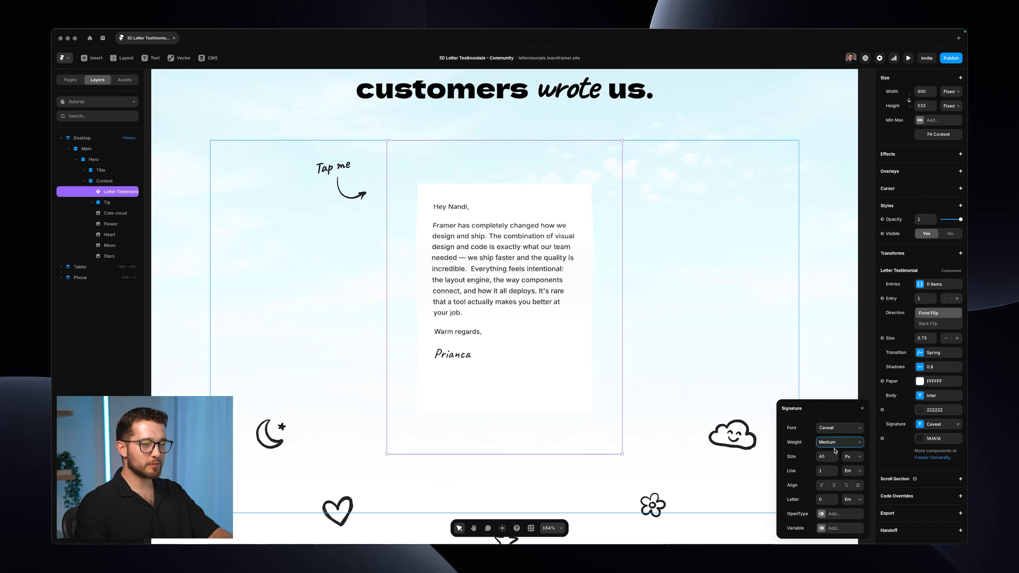
Step: Change the Letter Testimonial's signature colour to 222222
click(943, 448)
click(946, 439)
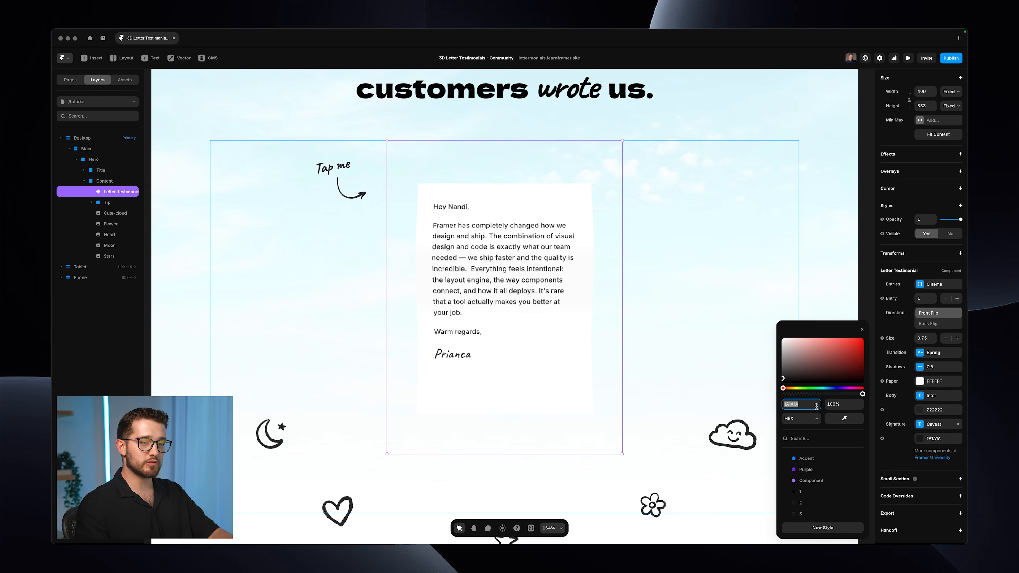
text(222222)
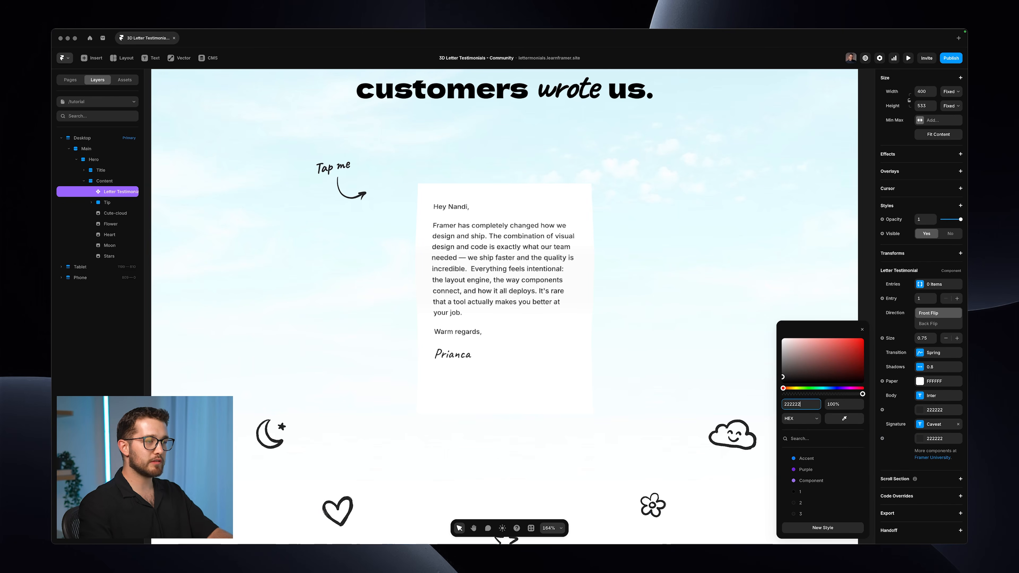
click(862, 329)
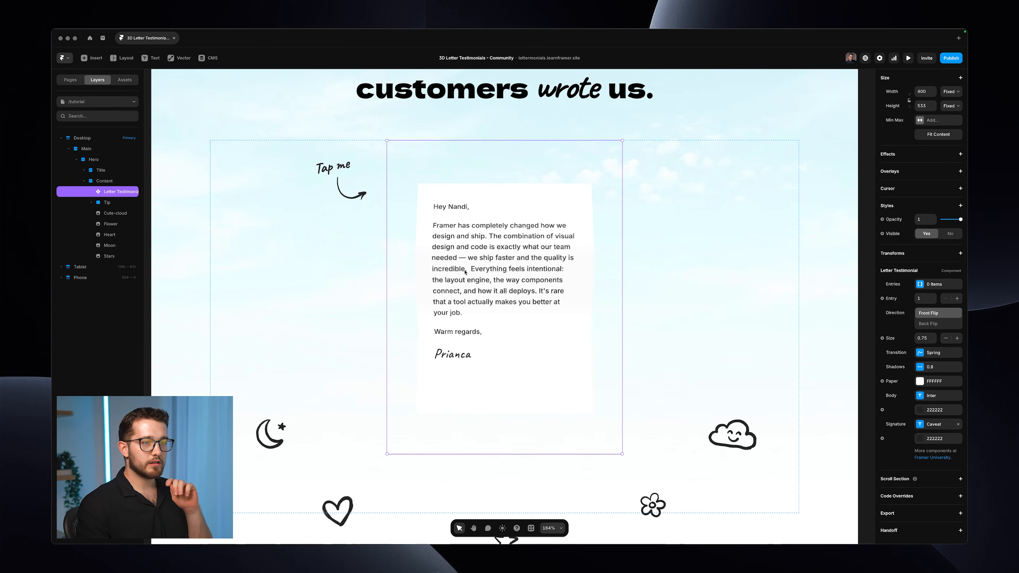
Step: Add a first entry to the Letter Testimonial and set its greeting to "Hey Friend,"
click(928, 284)
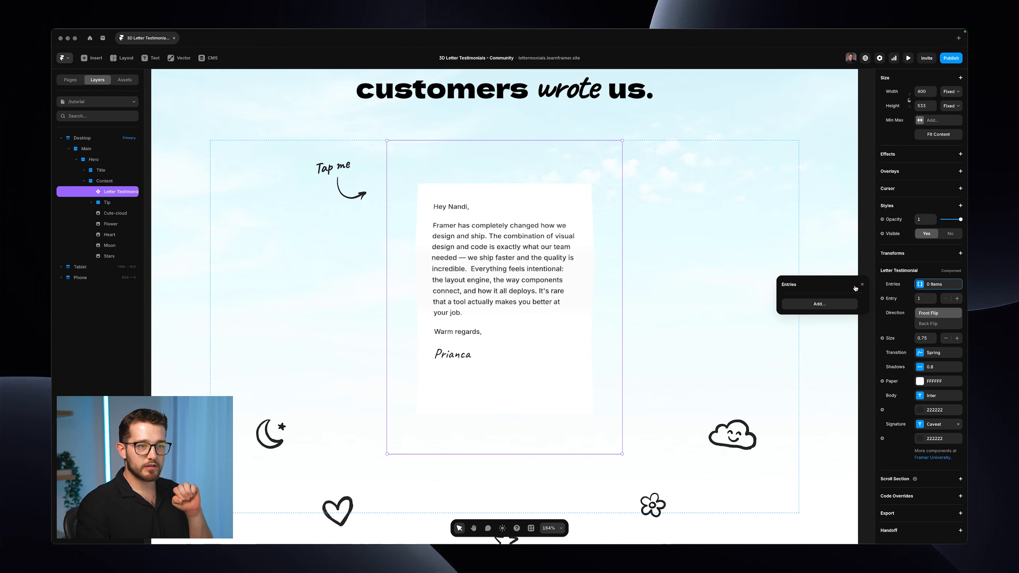
click(818, 304)
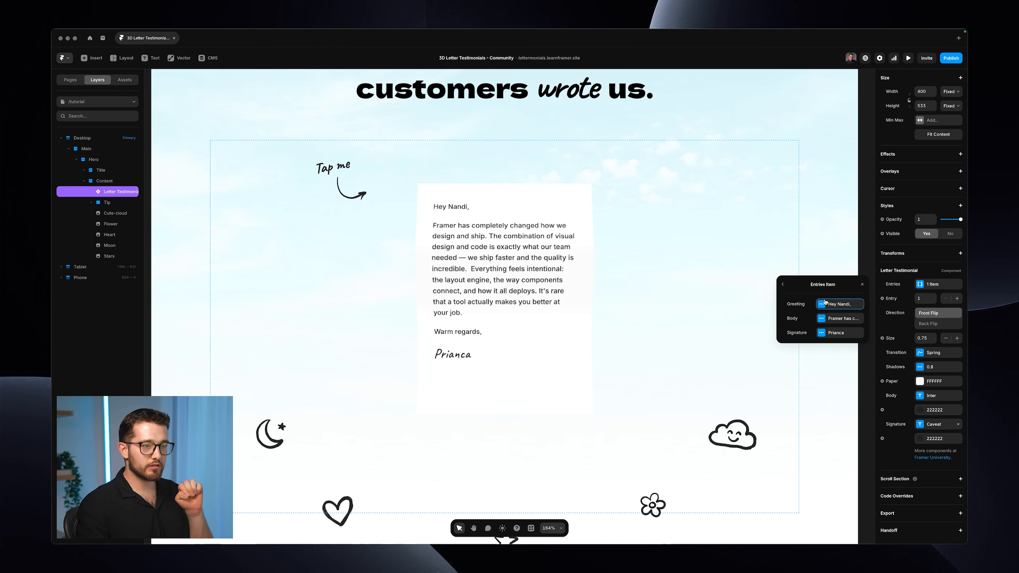
click(843, 305)
drag(827, 304, 844, 301)
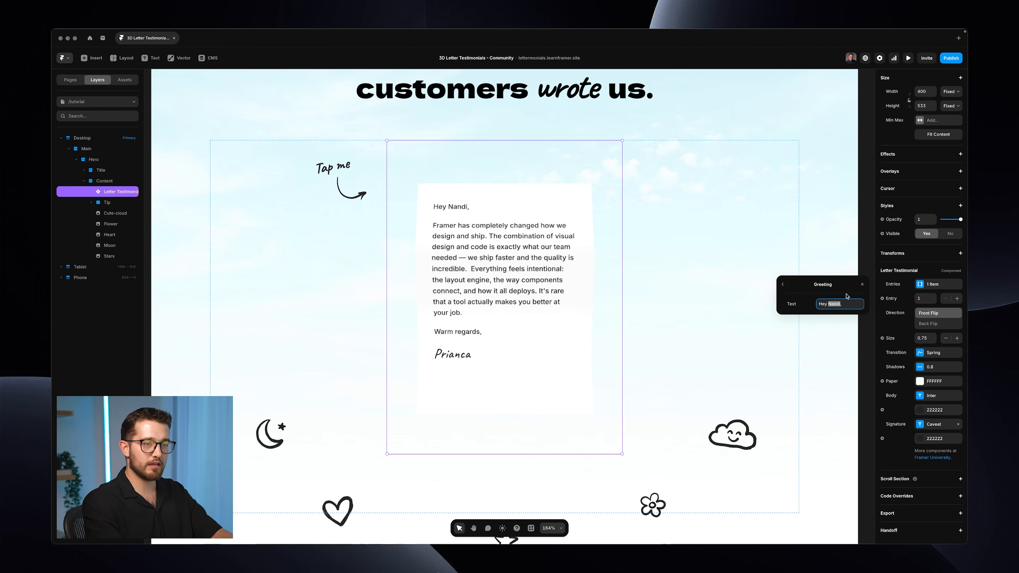
text(Fl)
key(shift+super+4)
drag(433, 198, 493, 215)
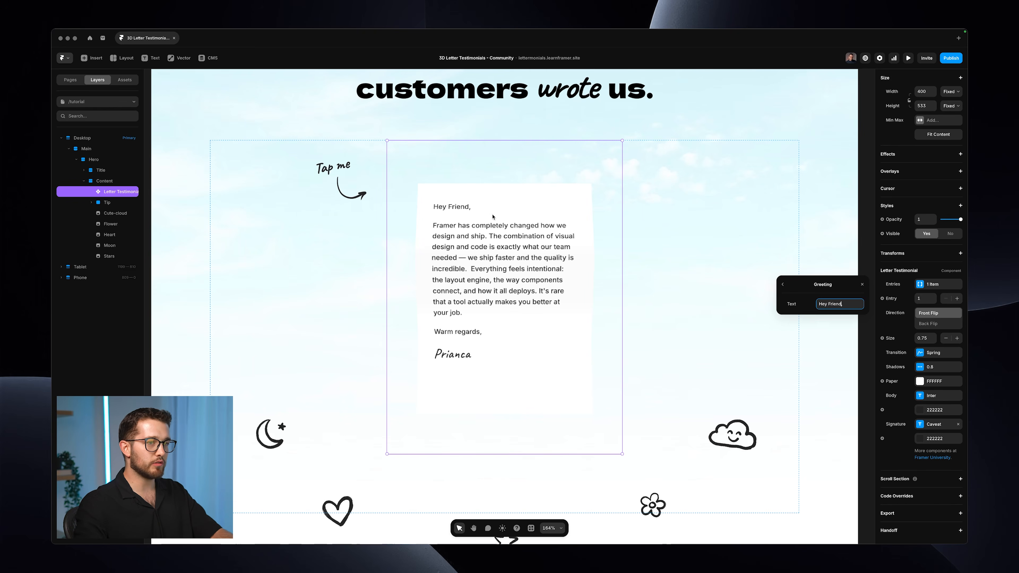
click(786, 285)
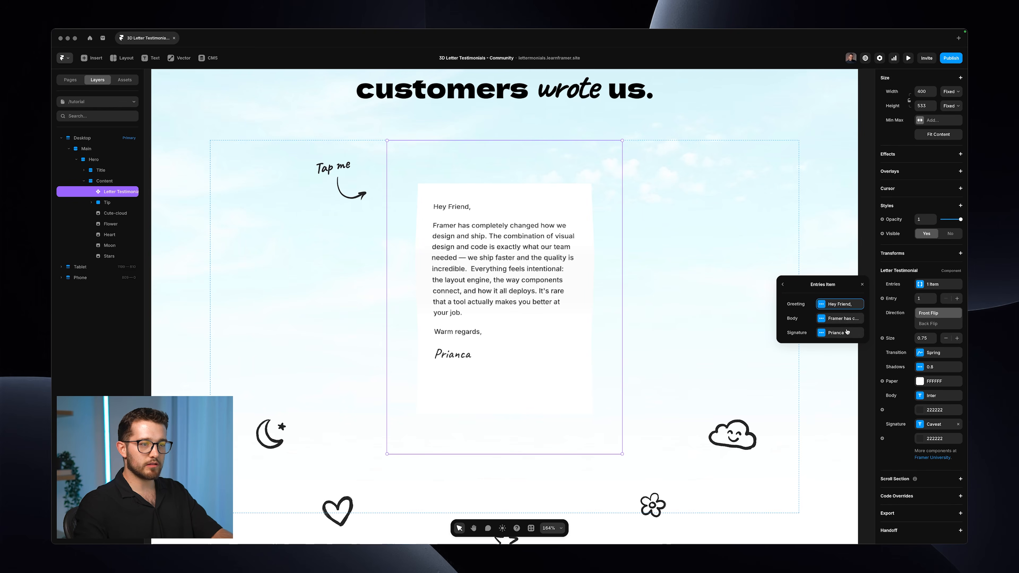
Step: Review the first entry's body text and closing line, and return to the entries list
click(823, 316)
scroll(829, 346, down, 5)
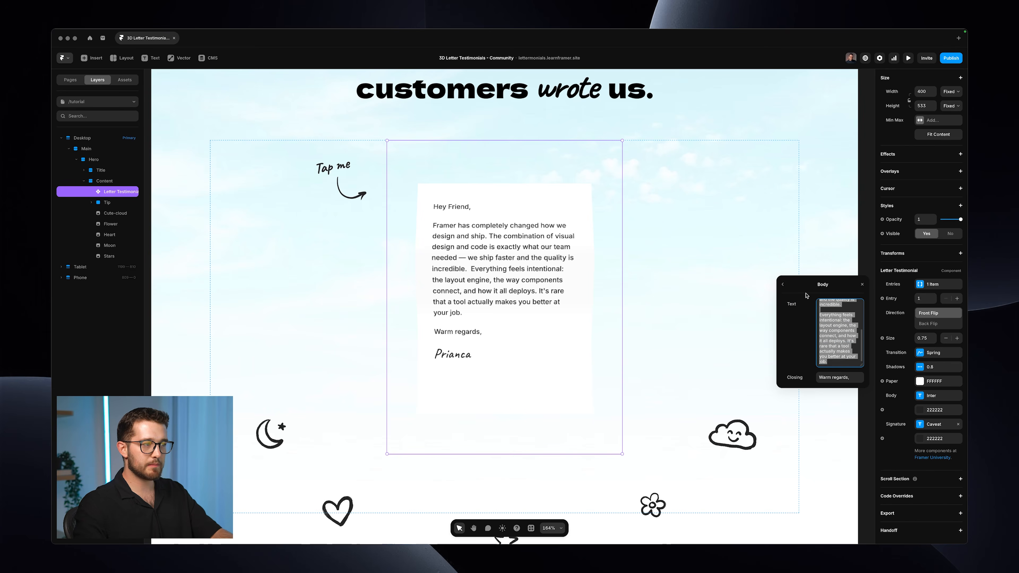
click(783, 286)
click(823, 317)
click(782, 284)
click(782, 284)
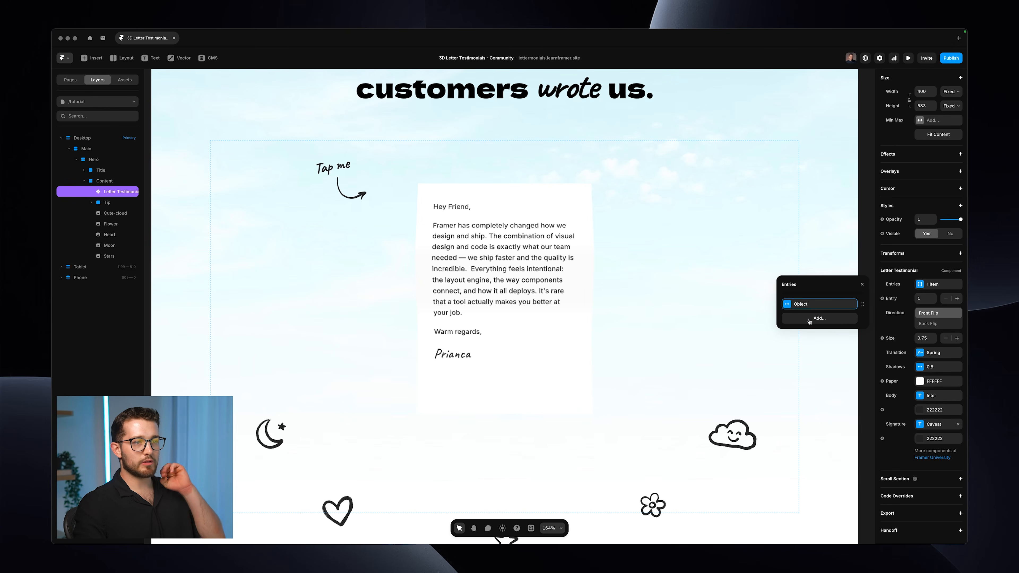
Step: Add a second entry to the Letter Testimonial and set its greeting to "Hey YouTube,"
click(810, 322)
click(808, 320)
click(828, 305)
click(829, 305)
double_click(831, 305)
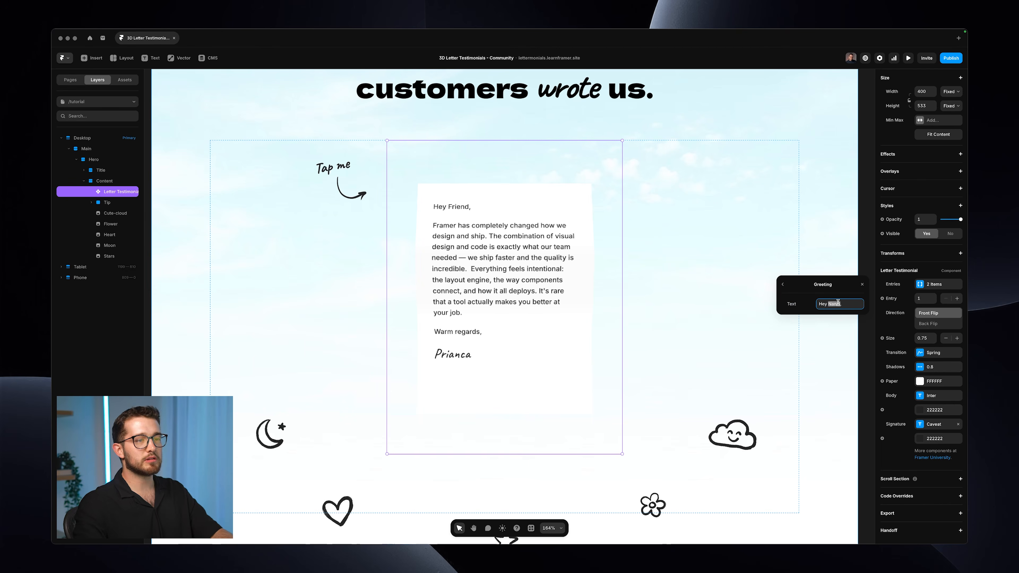
text(YouTube)
click(783, 285)
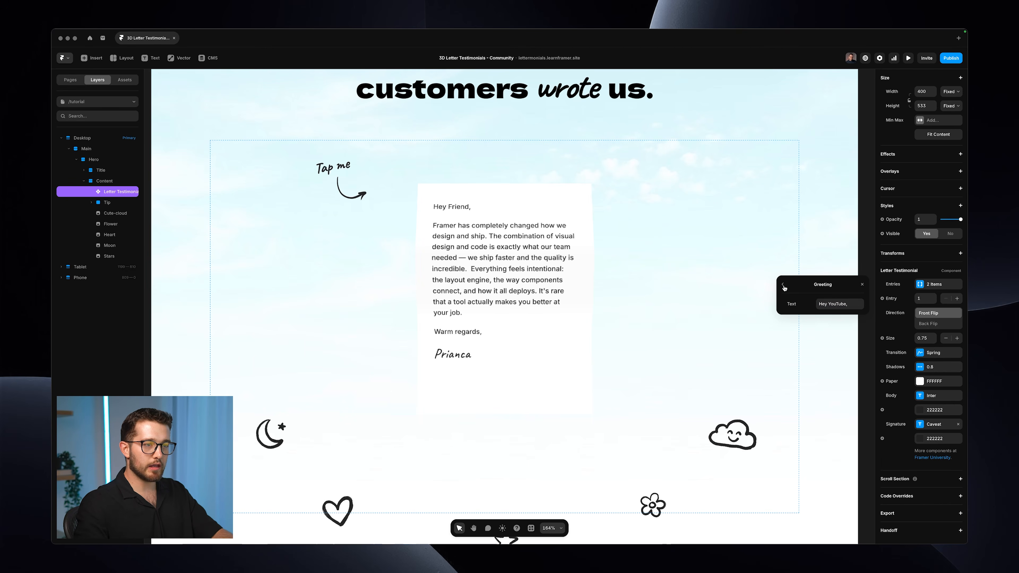
Step: Replace the second entry's signature with the sender's first name, check its body text and close the entry settings
click(831, 333)
double_click(839, 307)
text(Nandi)
click(787, 288)
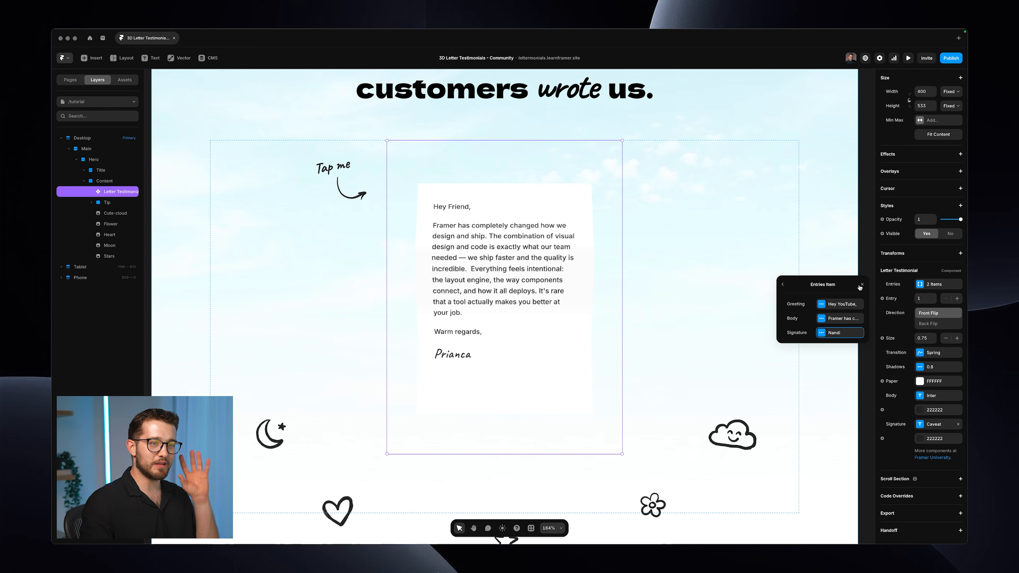
click(833, 319)
click(783, 285)
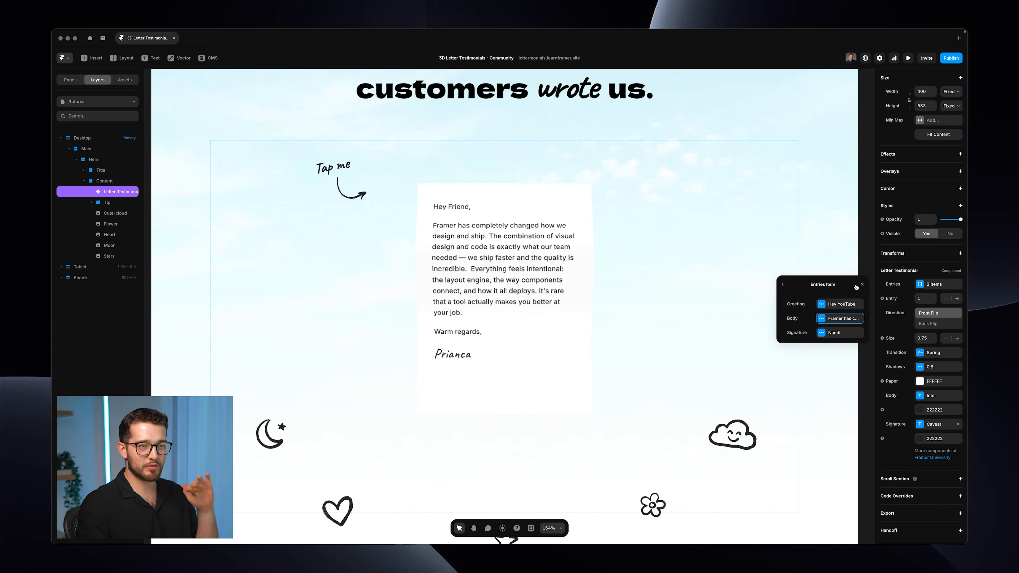
click(862, 285)
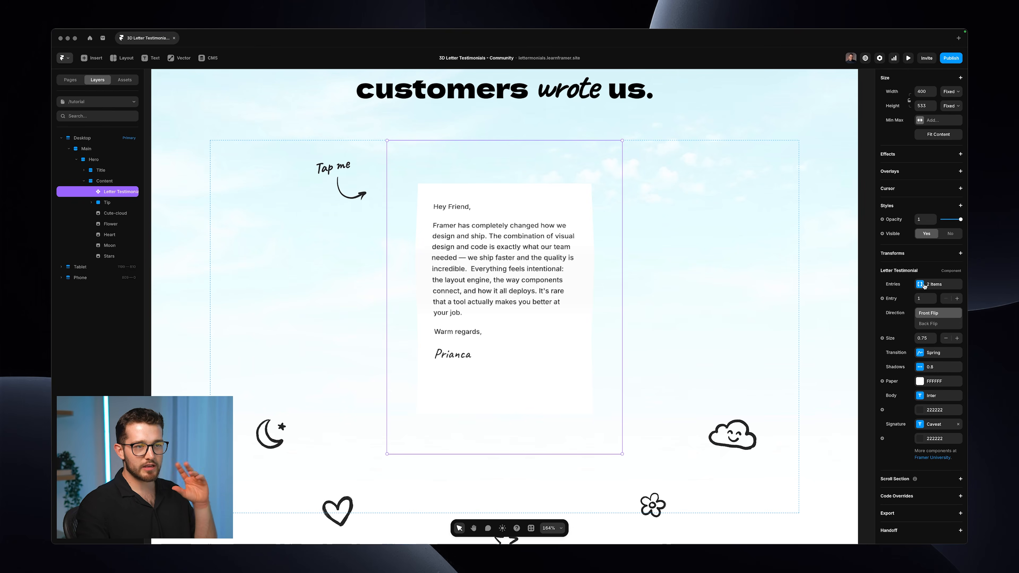
Step: Show entry 2 in the Letter Testimonial and check that entry's greeting, body and signature fields
click(935, 285)
click(935, 284)
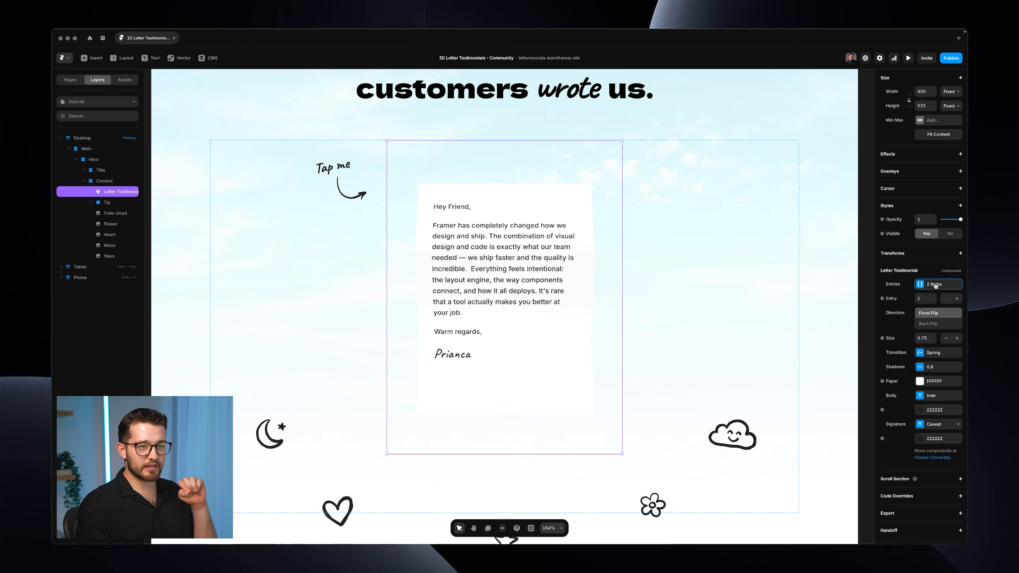
click(919, 297)
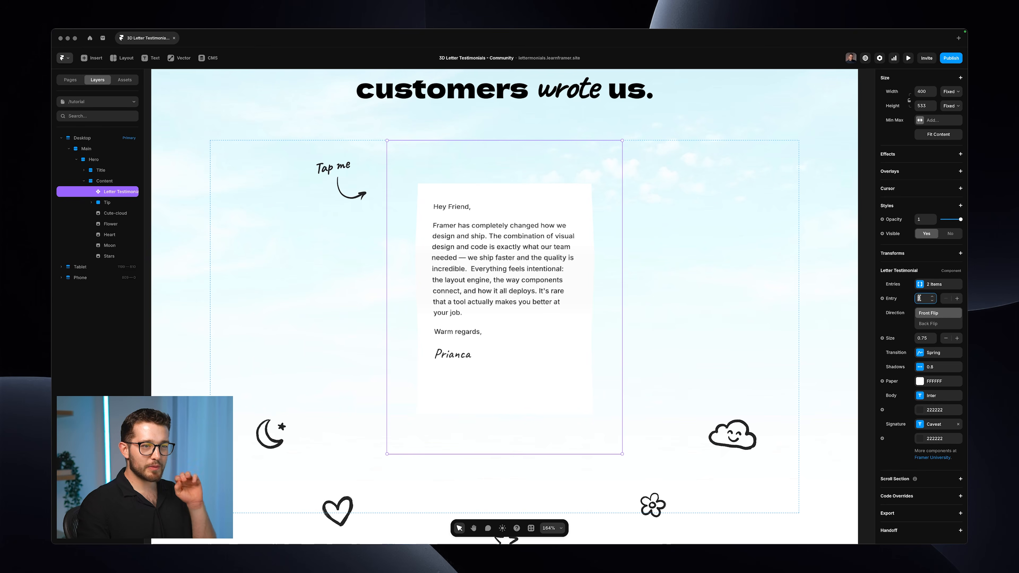
click(931, 297)
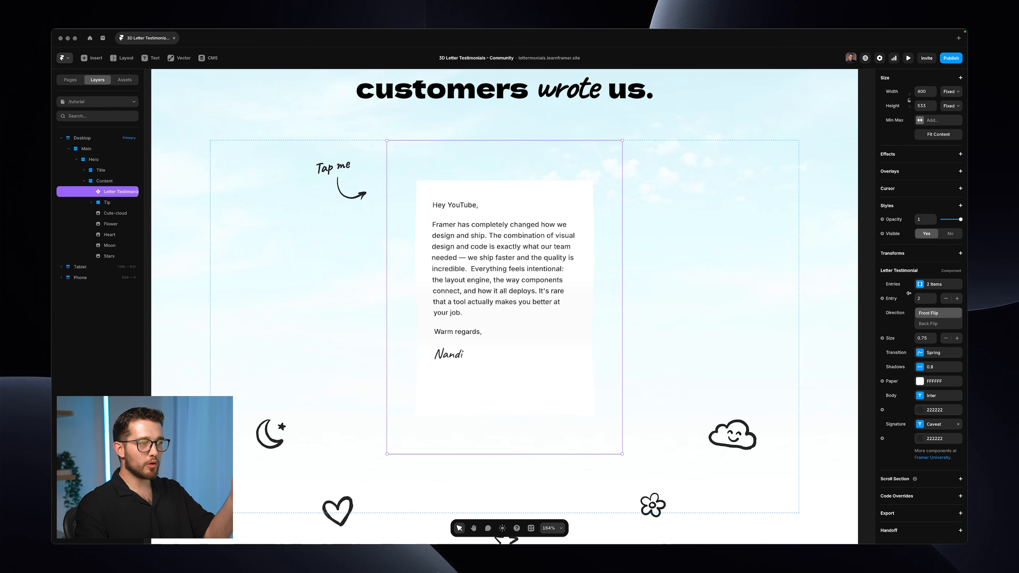
click(953, 285)
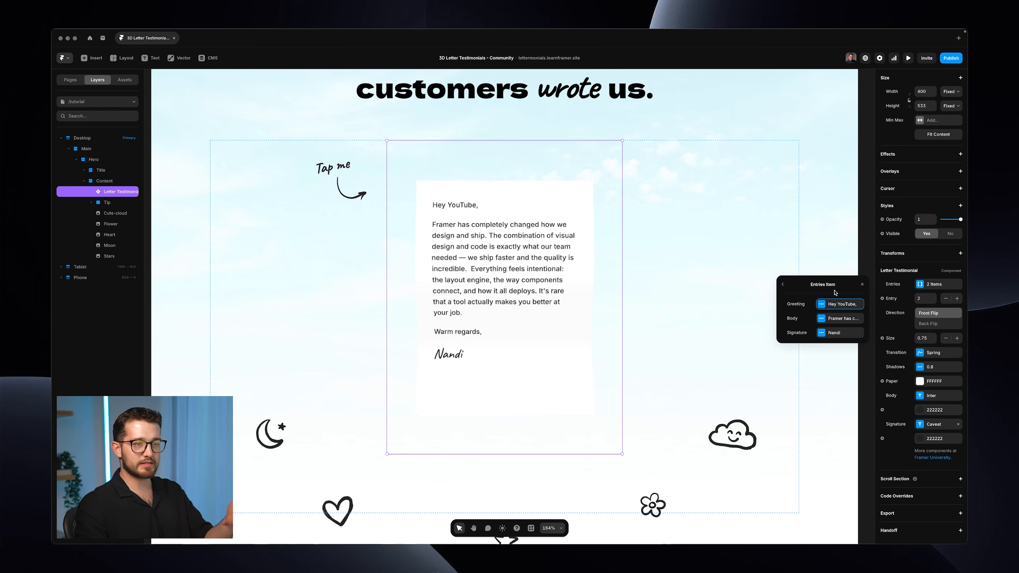
click(859, 284)
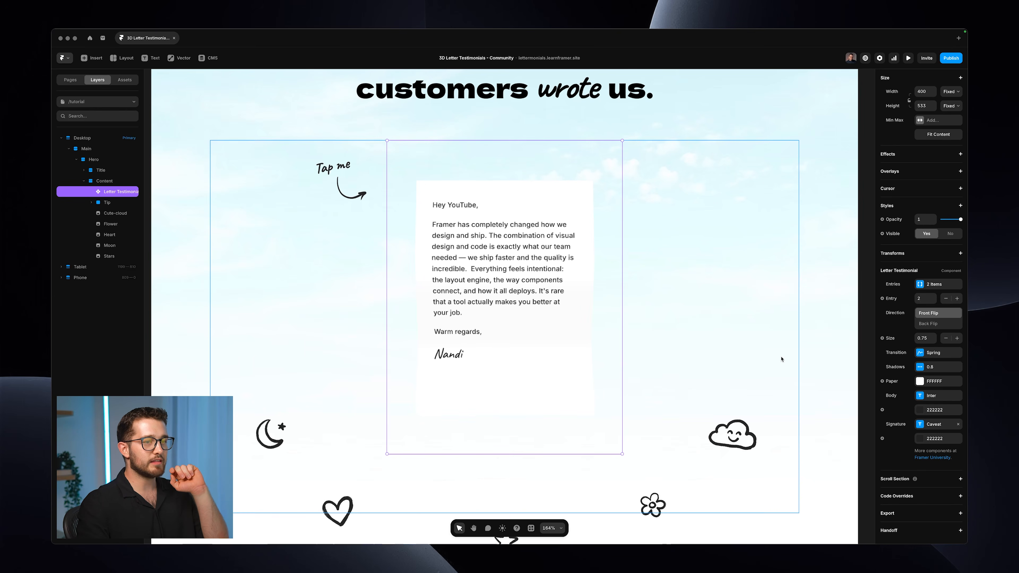
Step: Toggle the displayed entry between 1 and 2, leave it on 1 and preview the page at desktop size
click(932, 300)
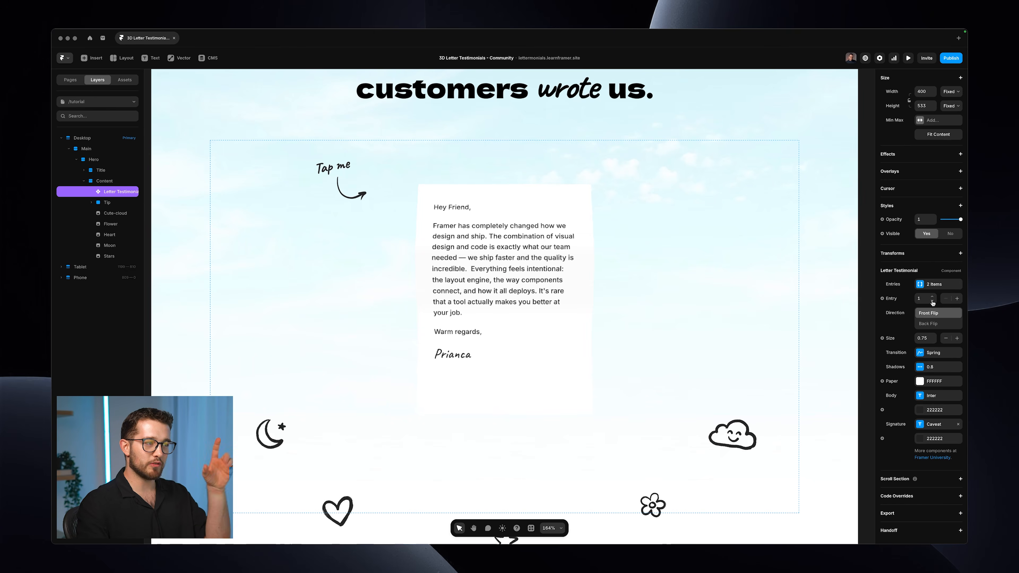
click(931, 297)
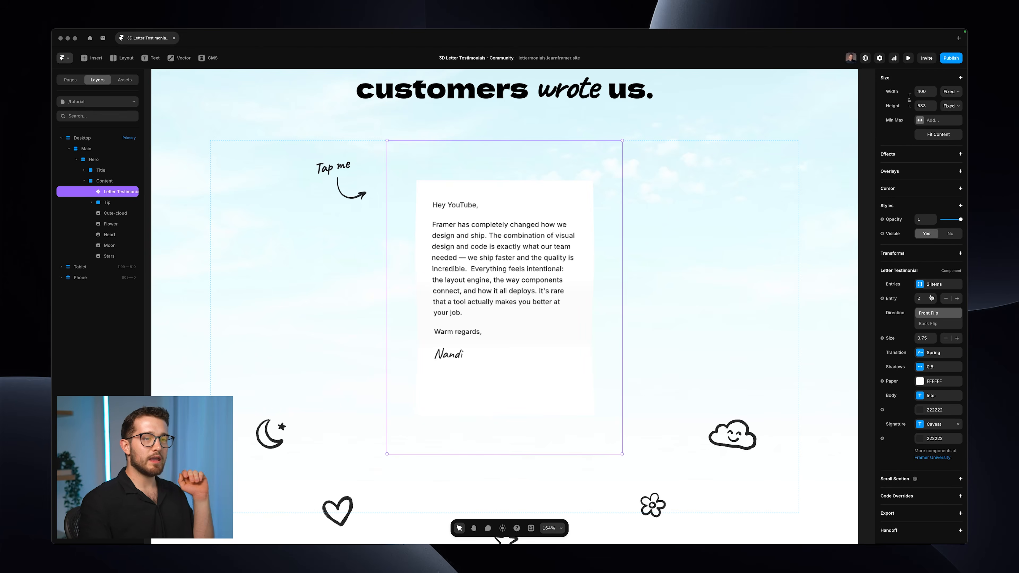
click(946, 299)
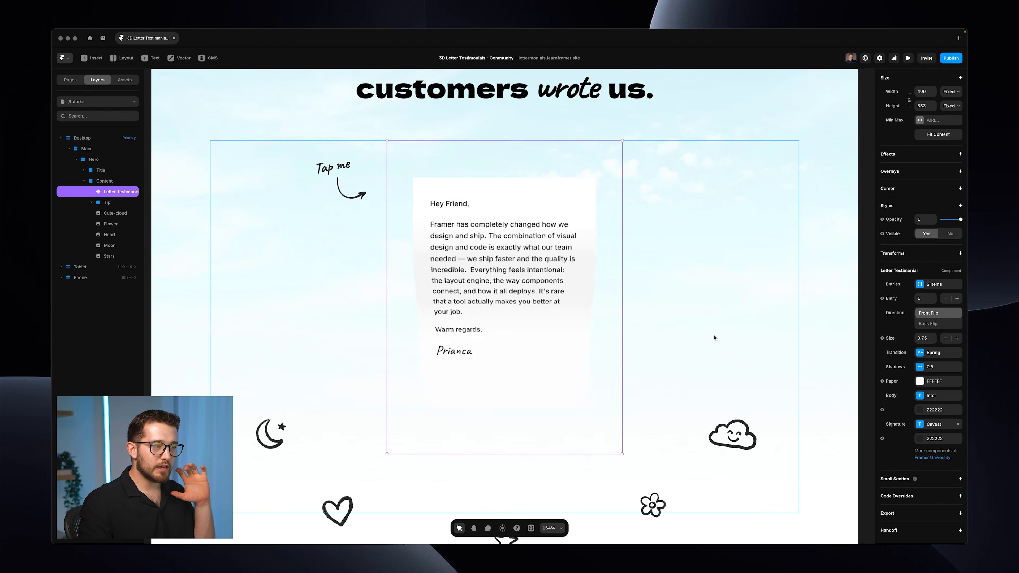
key(super+p)
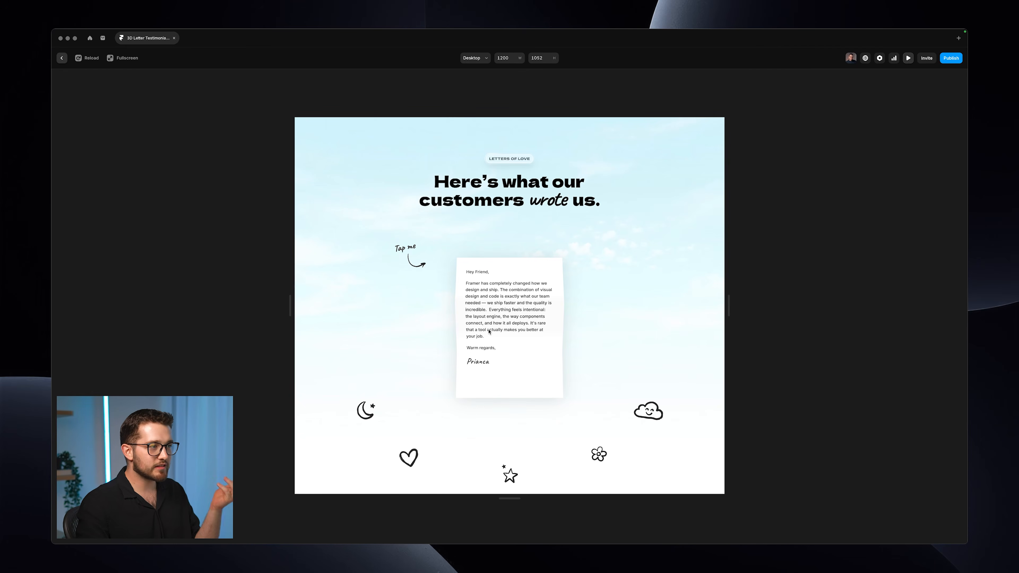
key(Escape)
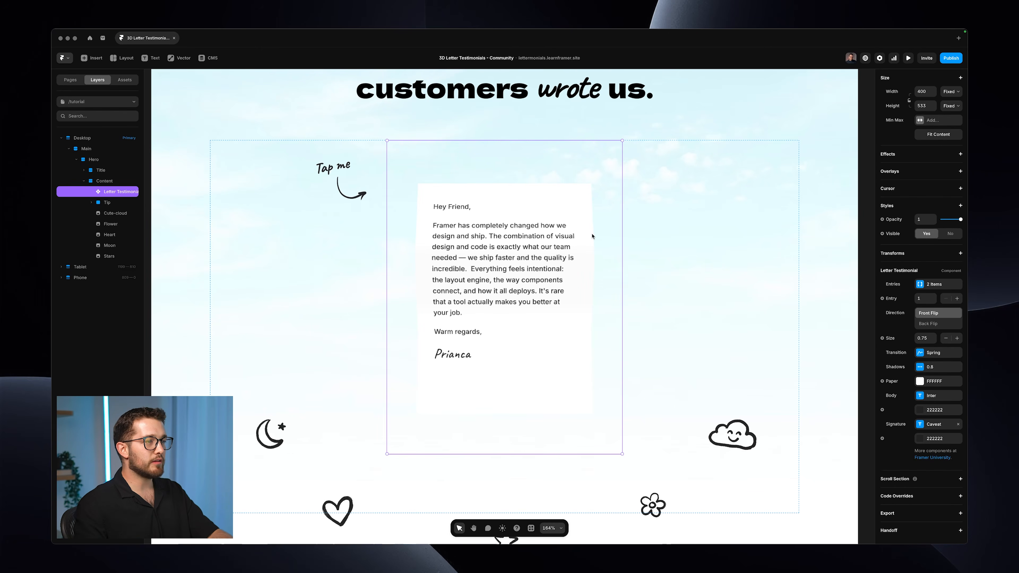
Step: Wrap the Letter Testimonial on the Desktop canvas in a stack
scroll(513, 305, left, 1)
scroll(513, 305, up, 1)
right_click(530, 282)
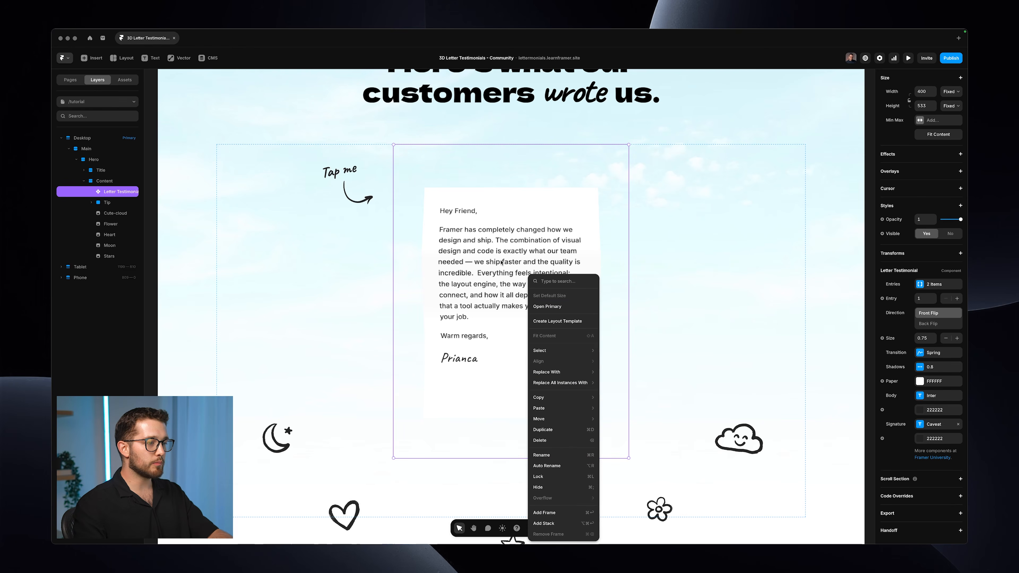
click(547, 524)
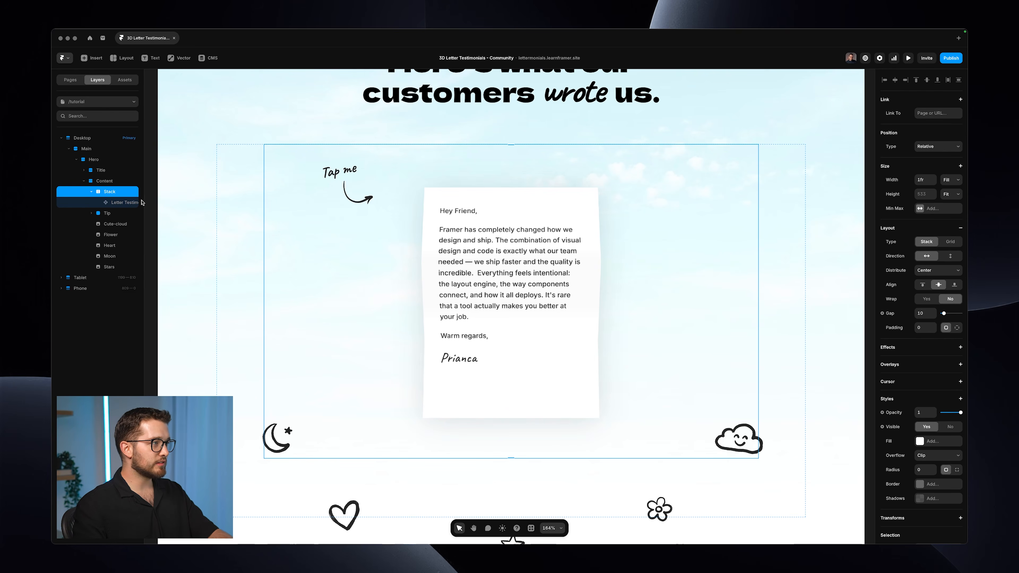
Step: Rename the stack that wraps the Letter Testimonial to "Flipper YouTube"
click(118, 203)
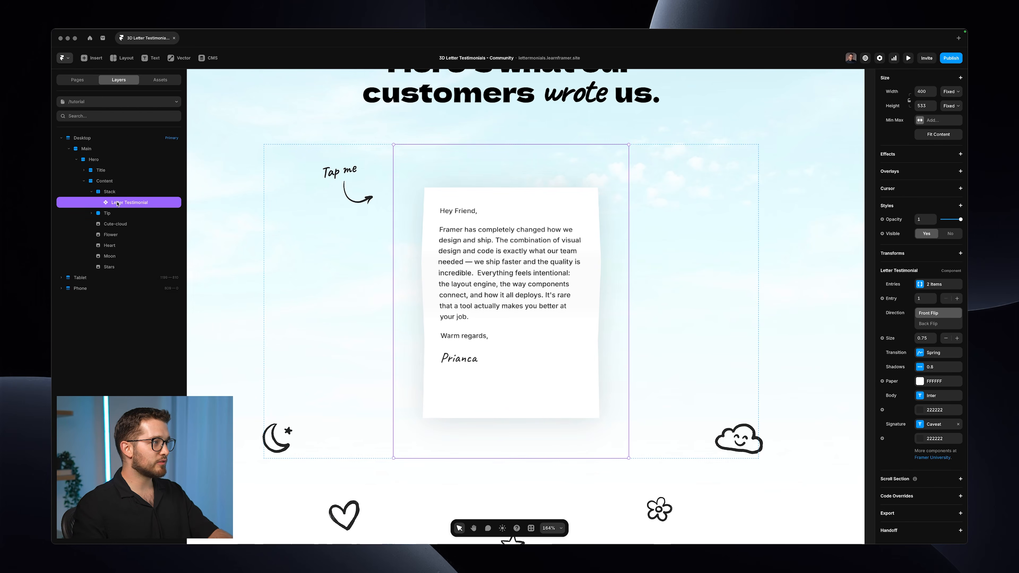
click(118, 192)
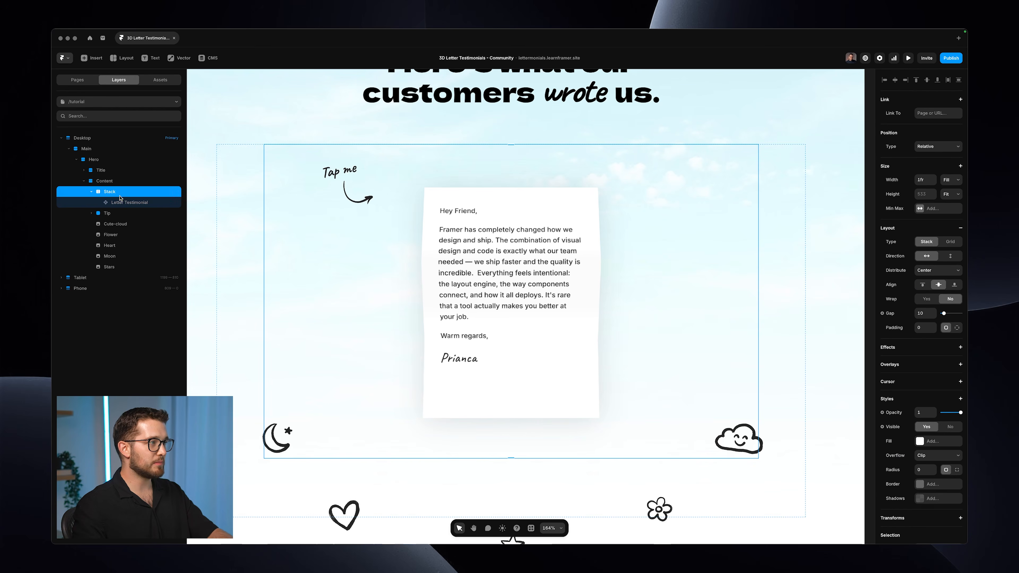
double_click(120, 192)
text(Flipper YouTube)
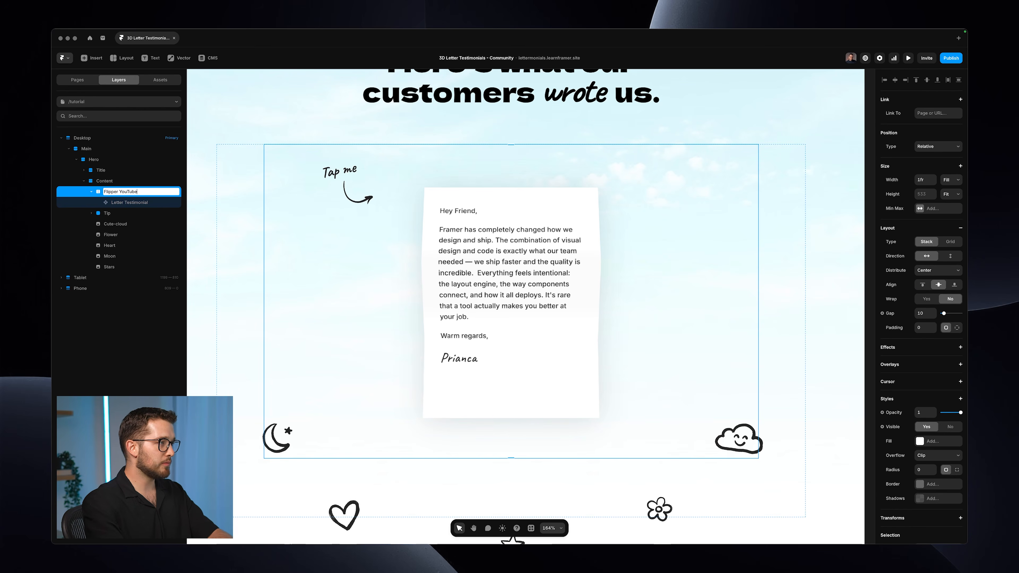
key(Return)
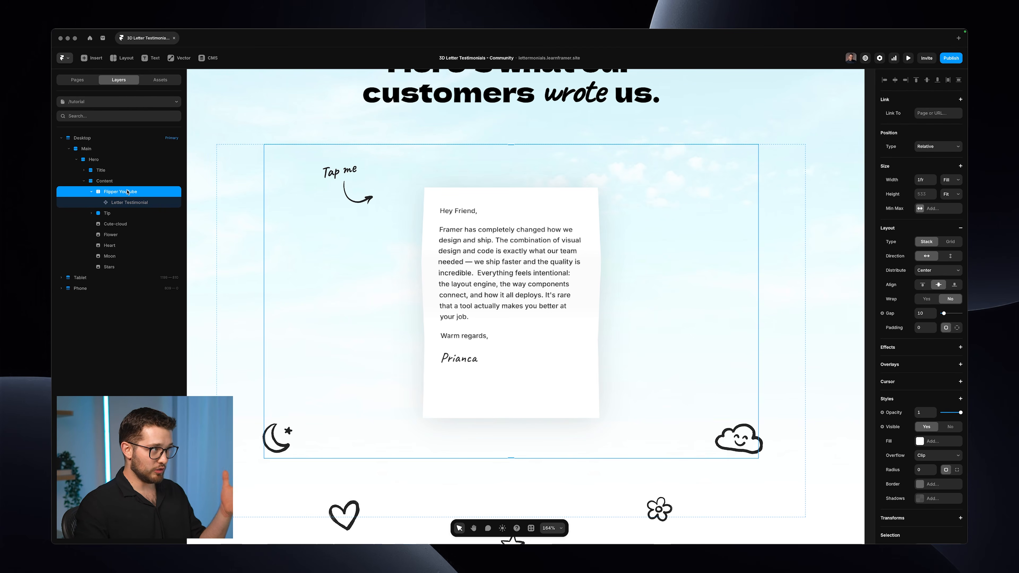
Step: Create a component named Flipper YouTube from the stack around the letter
right_click(508, 280)
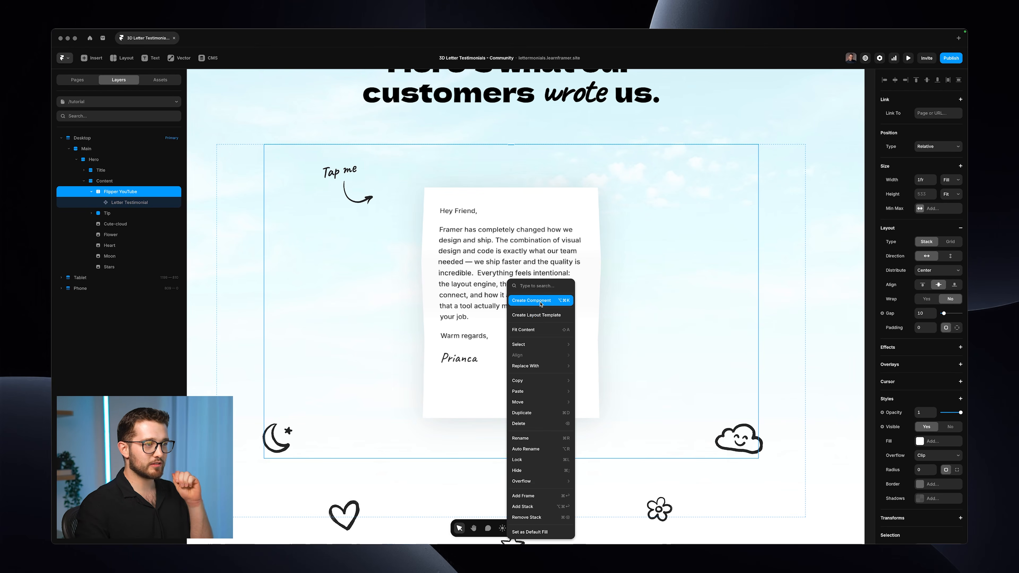
click(531, 300)
click(537, 324)
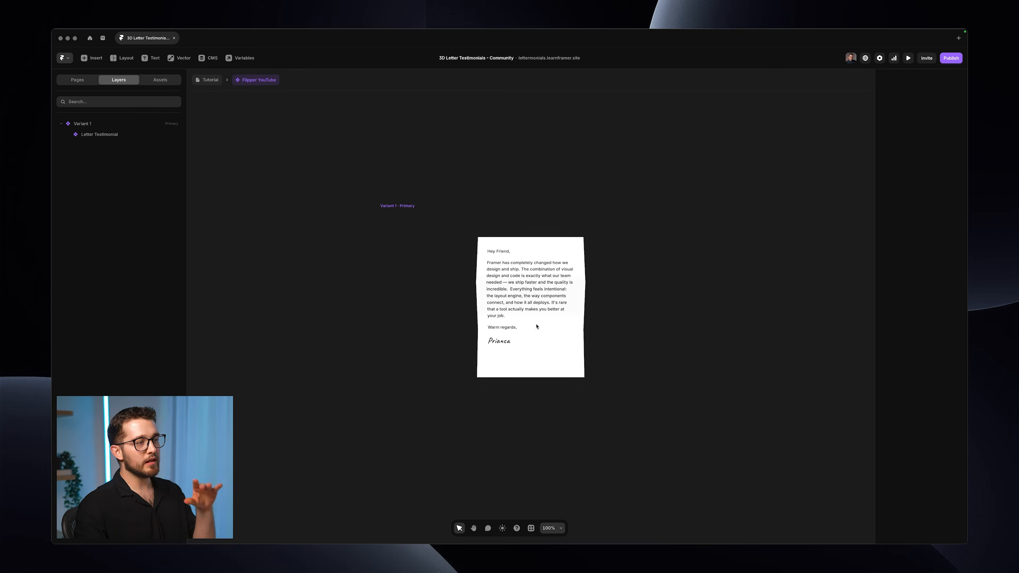
scroll(536, 327, right, 1)
scroll(536, 327, down, 1)
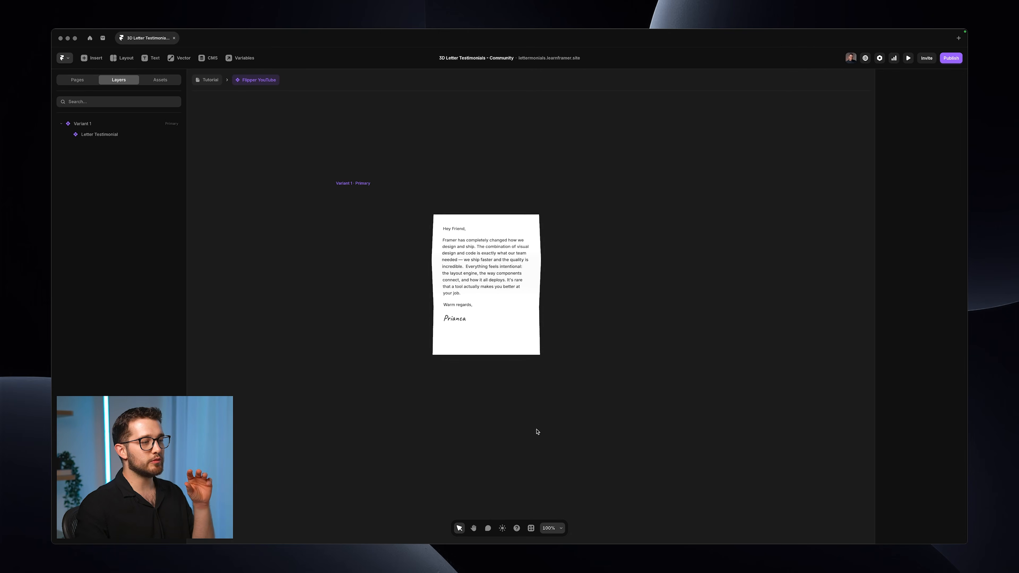
Step: Switch the editor interface to the light theme
click(502, 527)
scroll(527, 409, left, 1)
scroll(528, 409, down, 1)
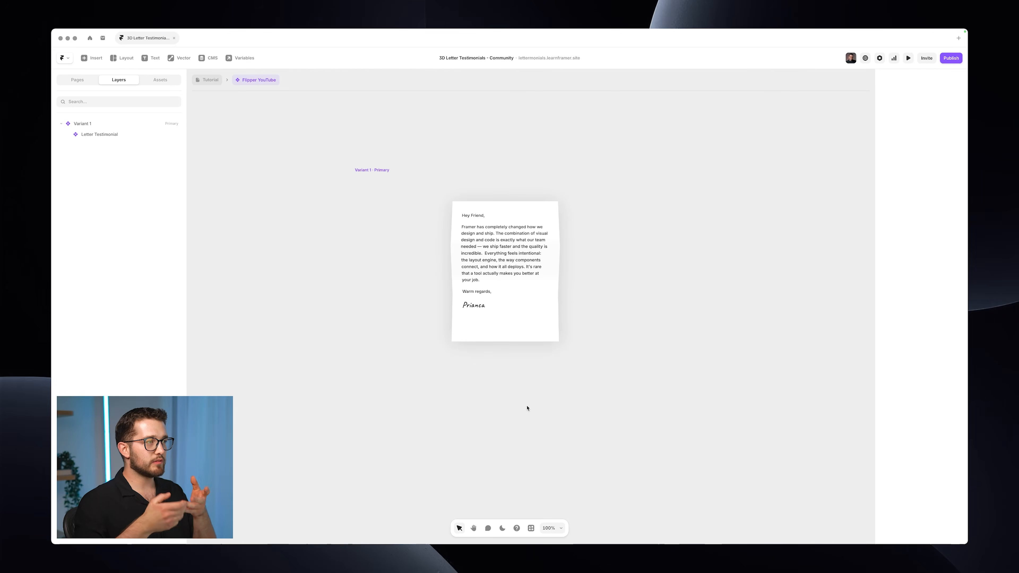
Step: Rename the component's primary variant to "1"
click(385, 170)
click(386, 170)
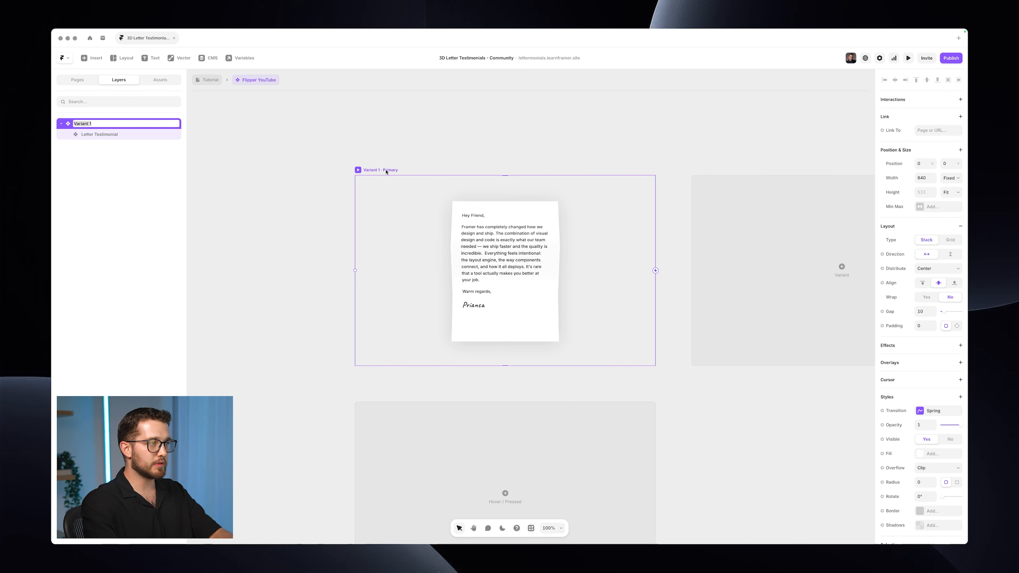
text(1)
key(Return)
click(534, 118)
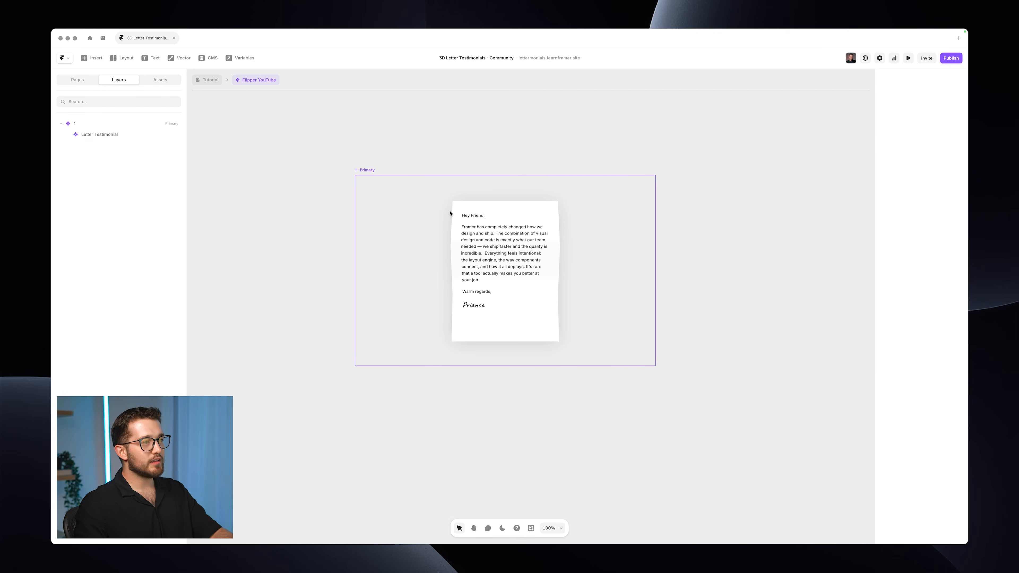
Step: Add a second variant beside the primary one and name it "2"
click(456, 196)
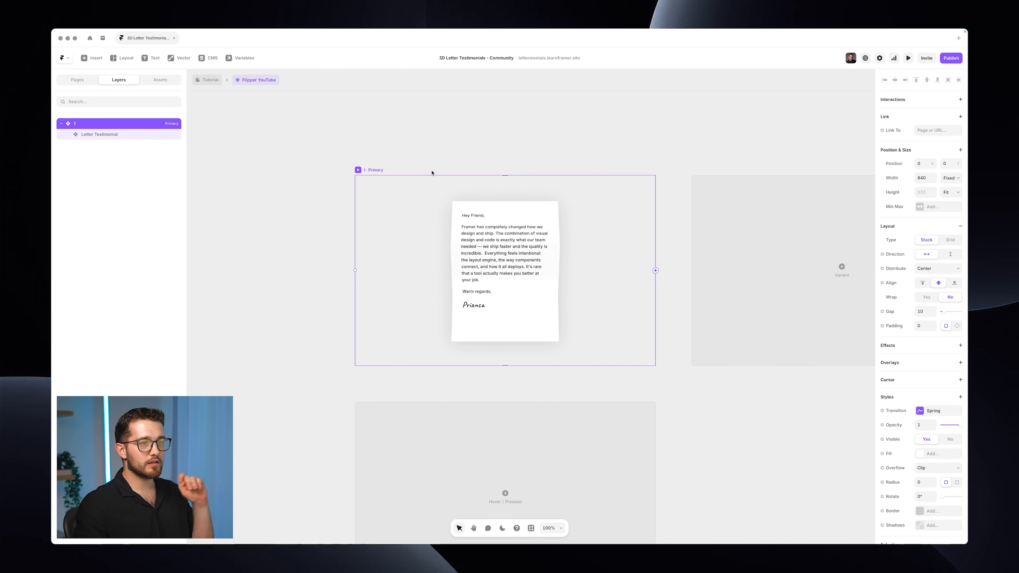
click(749, 238)
text(2)
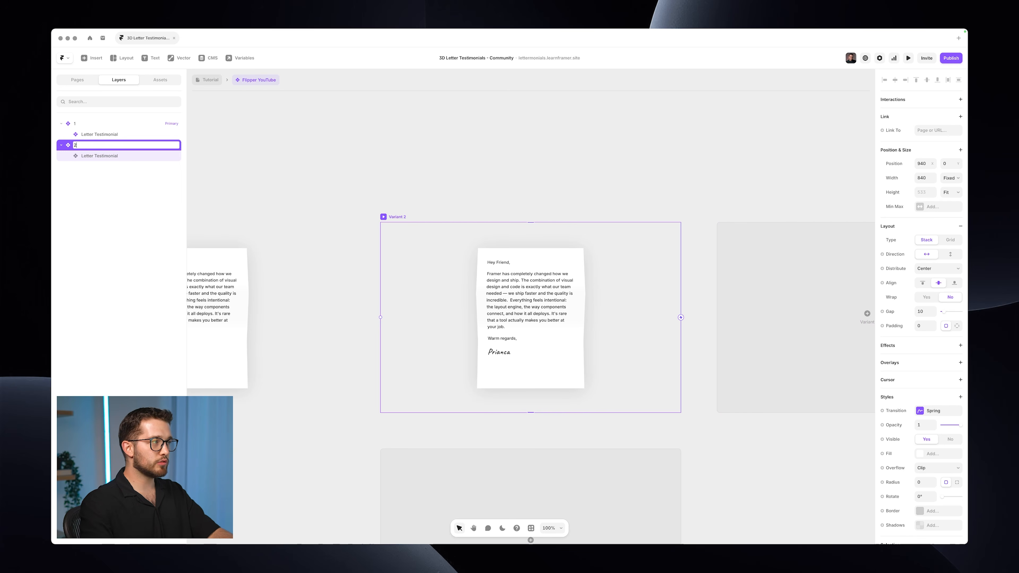
key(Return)
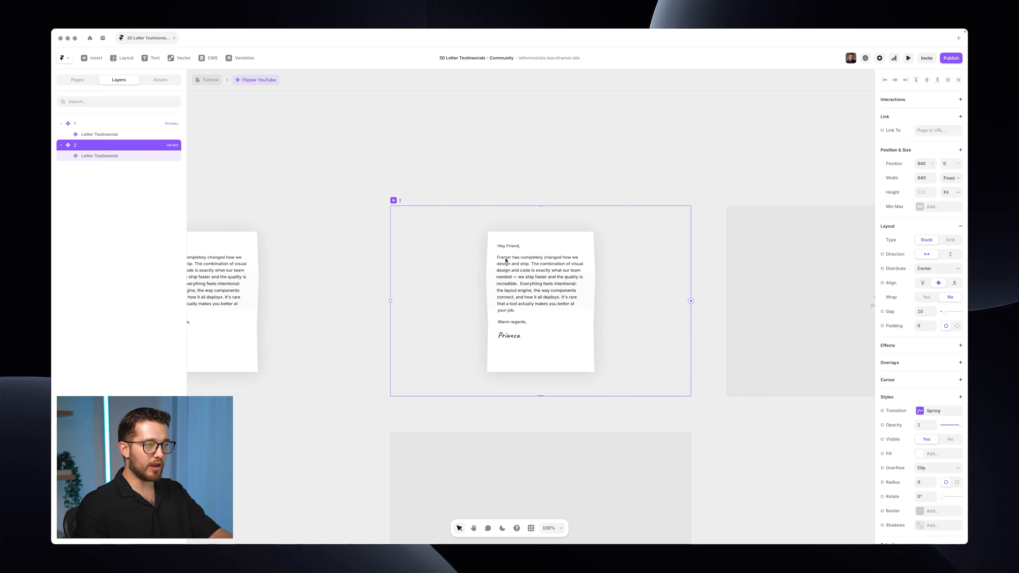
Step: Set the Letter Testimonial inside variant 2 to show entry 2
click(506, 261)
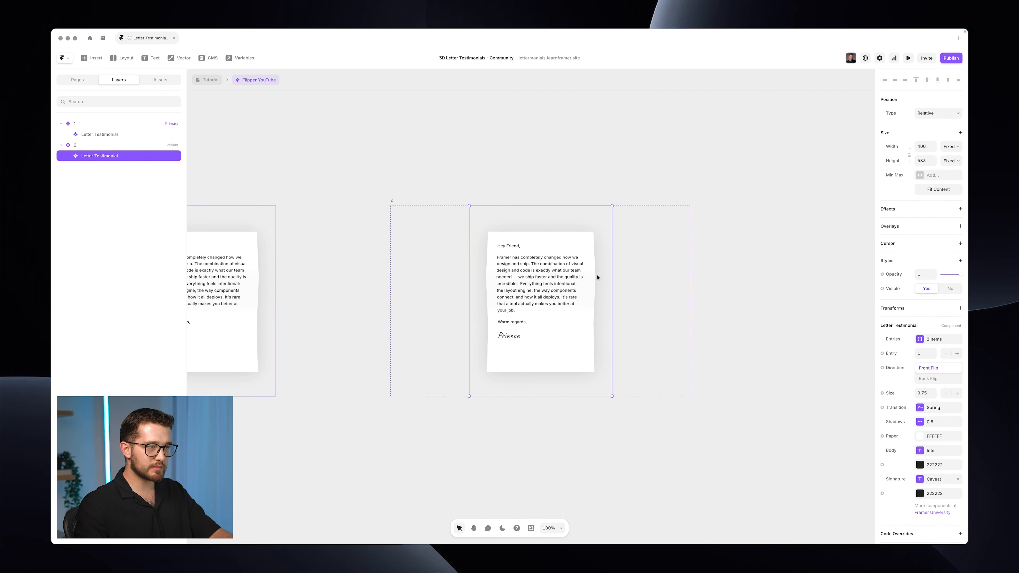
key(shift+2)
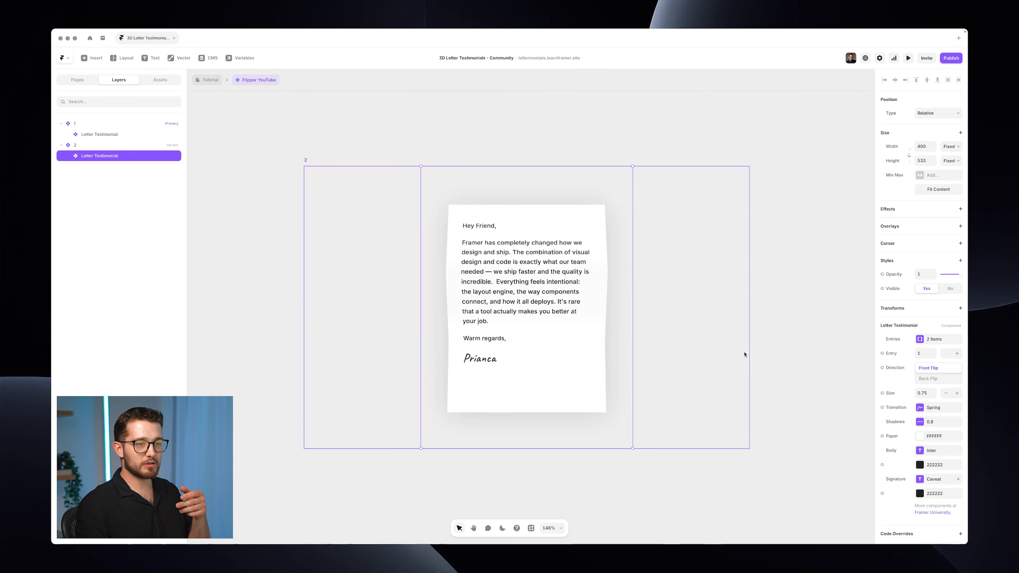
key(shift+1)
text(2)
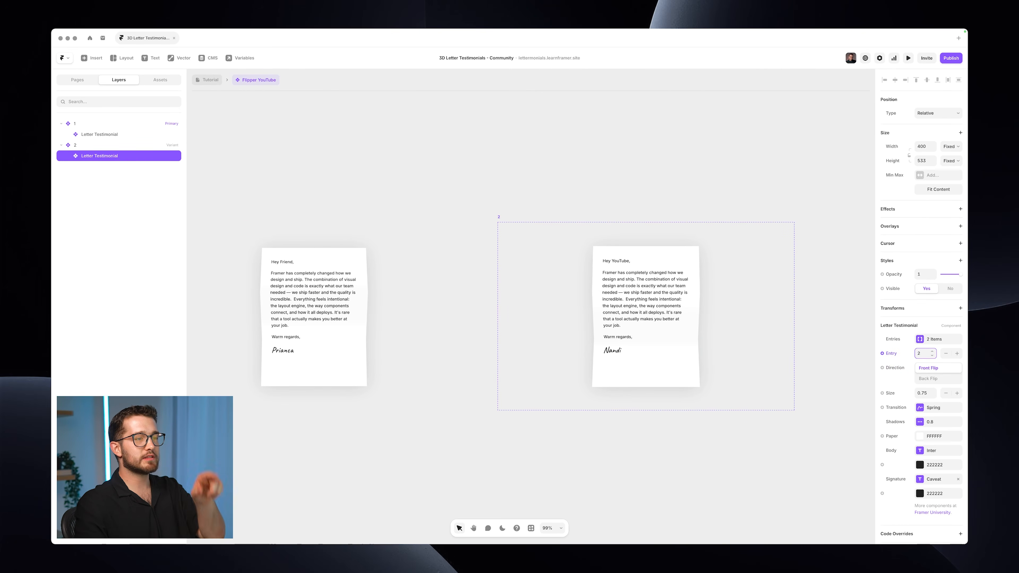
click(526, 157)
scroll(527, 155, left, 2)
scroll(527, 156, down, 3)
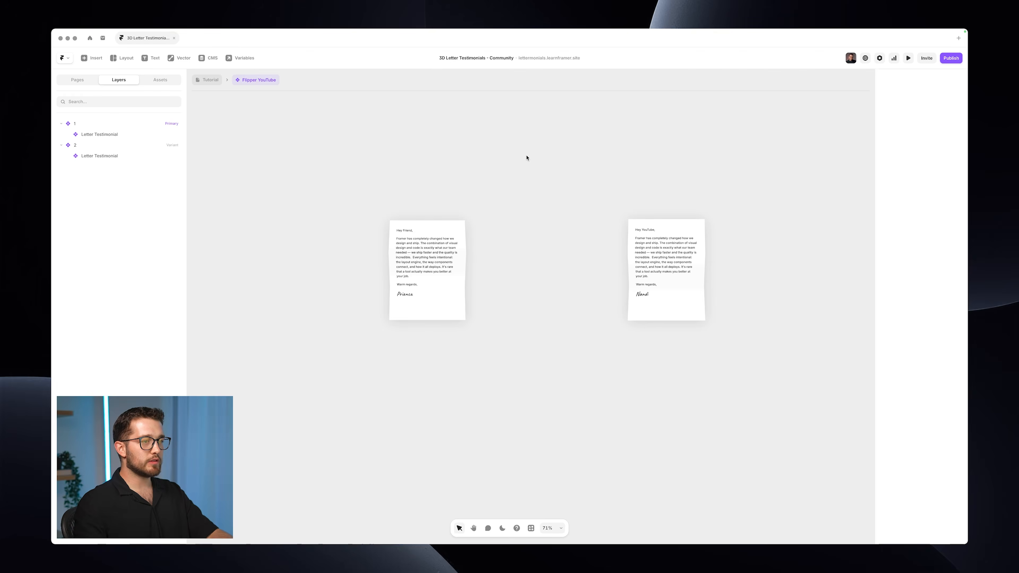
click(375, 198)
scroll(375, 198, up, 2)
scroll(587, 203, right, 1)
key(super+shift+4)
drag(341, 228, 738, 355)
click(583, 184)
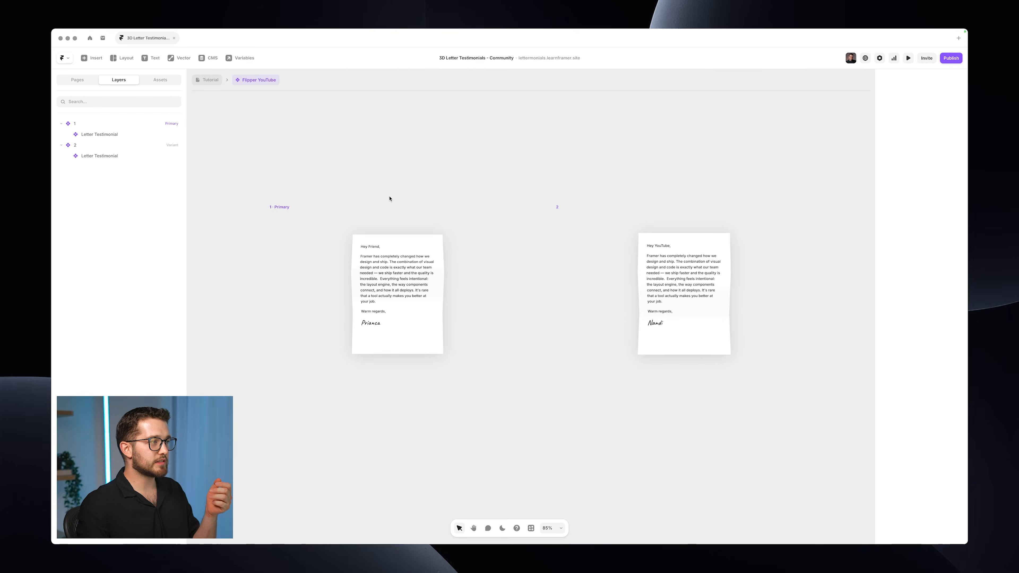
Step: Connect variant 1 to variant 2 with an interaction triggered on Click
click(331, 207)
scroll(355, 178, left, 2)
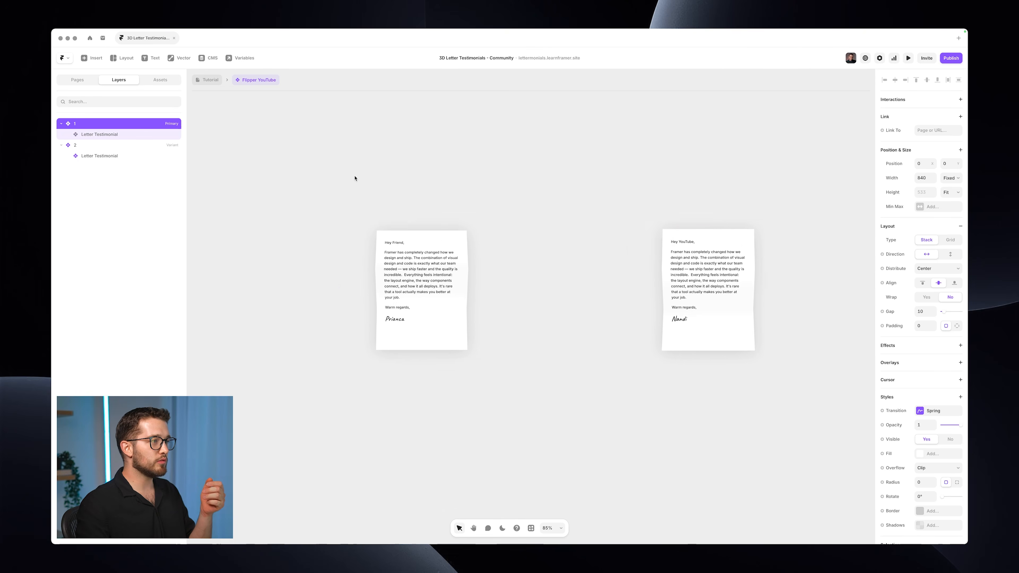
scroll(427, 219, up, 4)
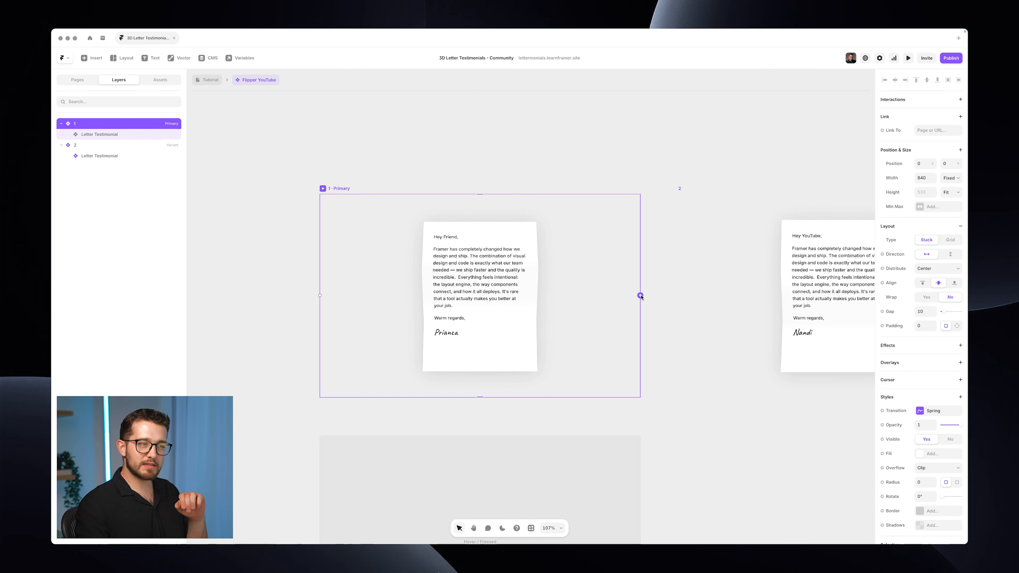
drag(640, 296, 770, 287)
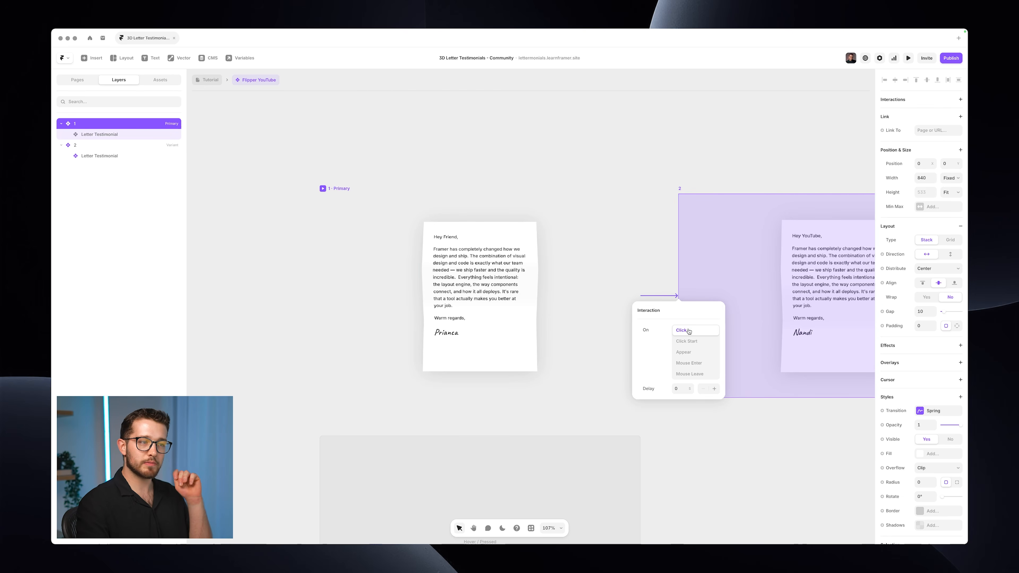
click(734, 428)
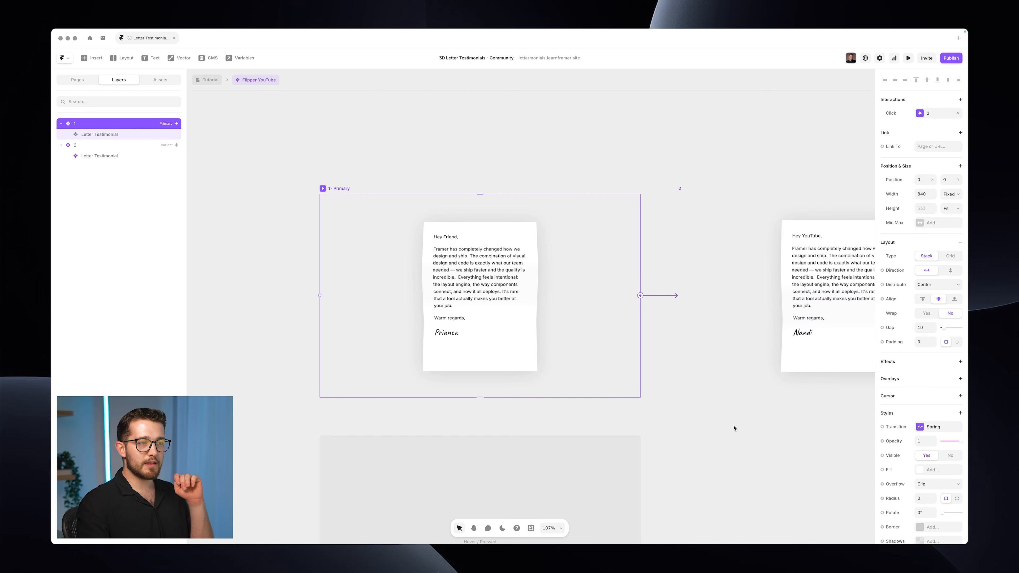
Step: Preview the Flipper YouTube component and test the letter's switch from variant 1 to variant 2
scroll(590, 326, right, 2)
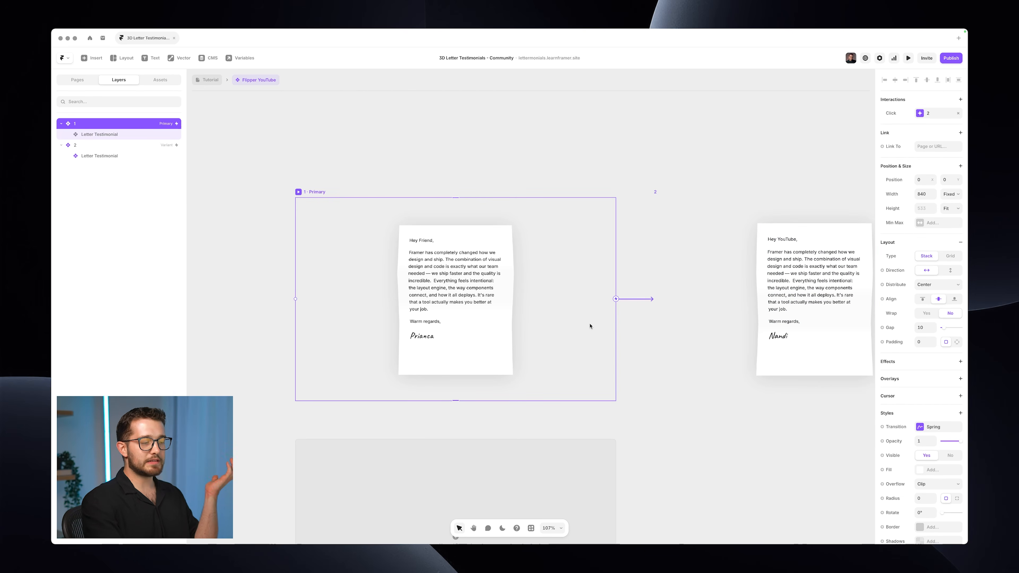
key(super+p)
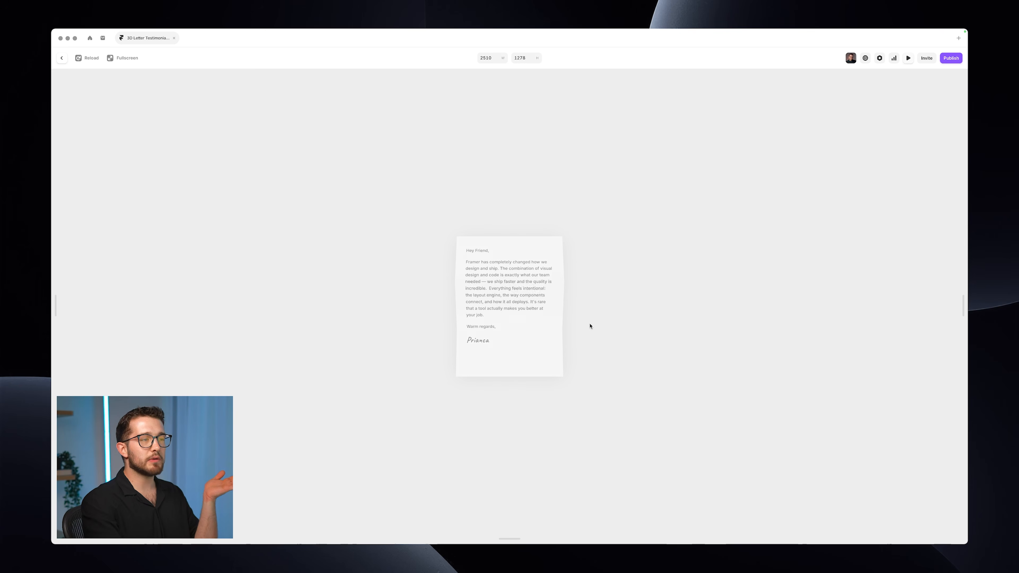
click(505, 305)
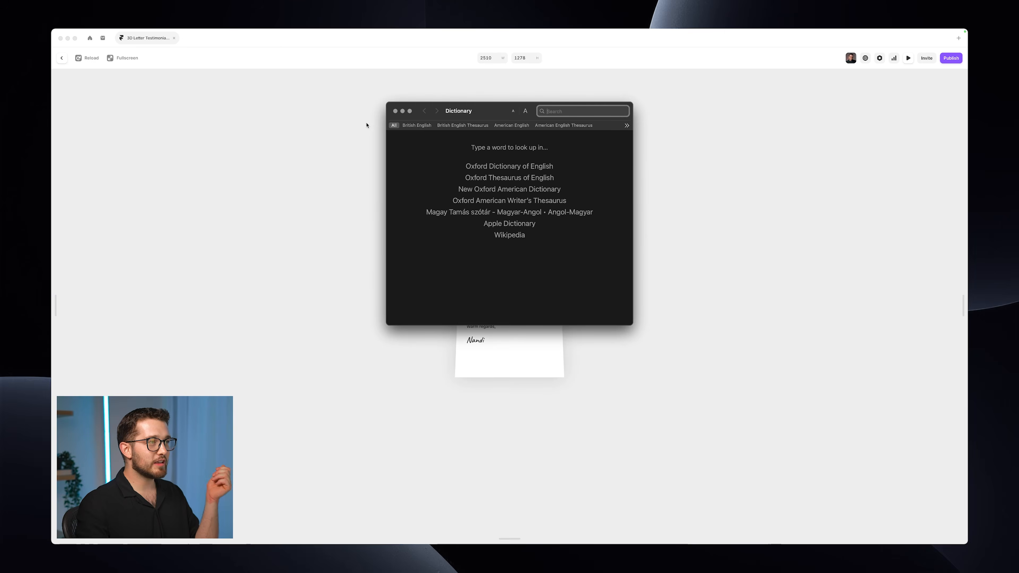
click(395, 110)
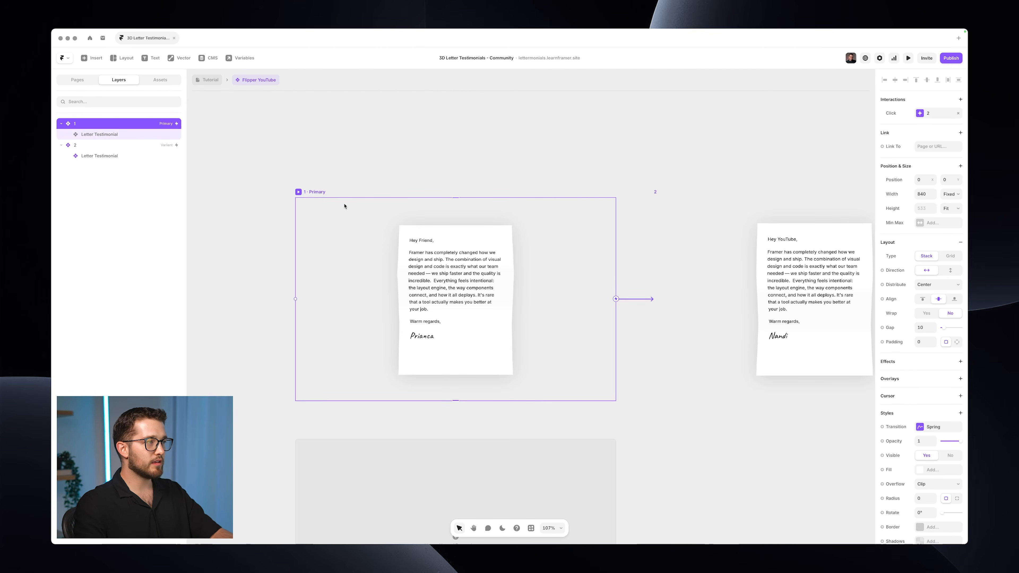
Step: Change the transition of variant 1's Click interaction from Once to Cycle
scroll(433, 250, left, 1)
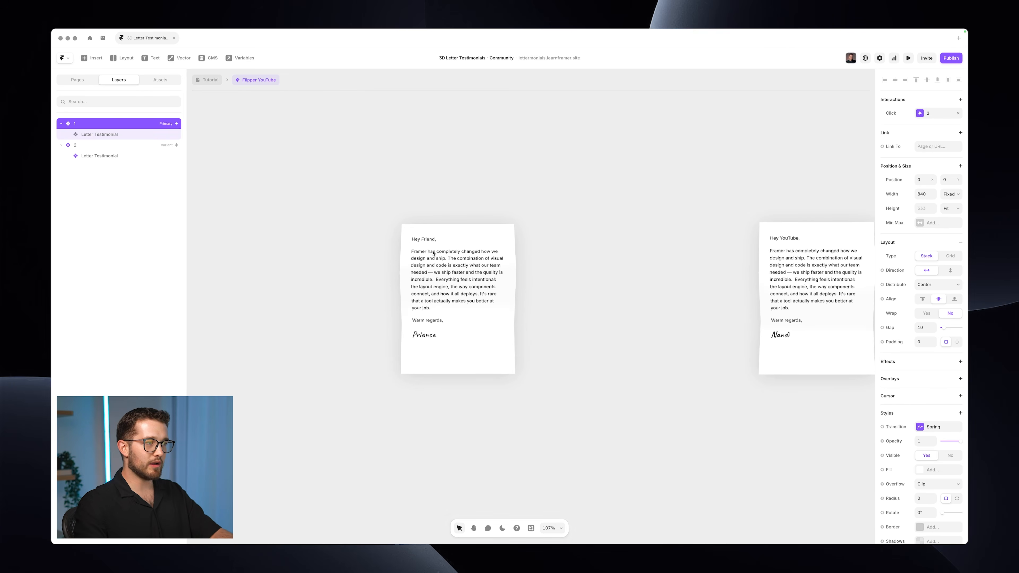
click(923, 114)
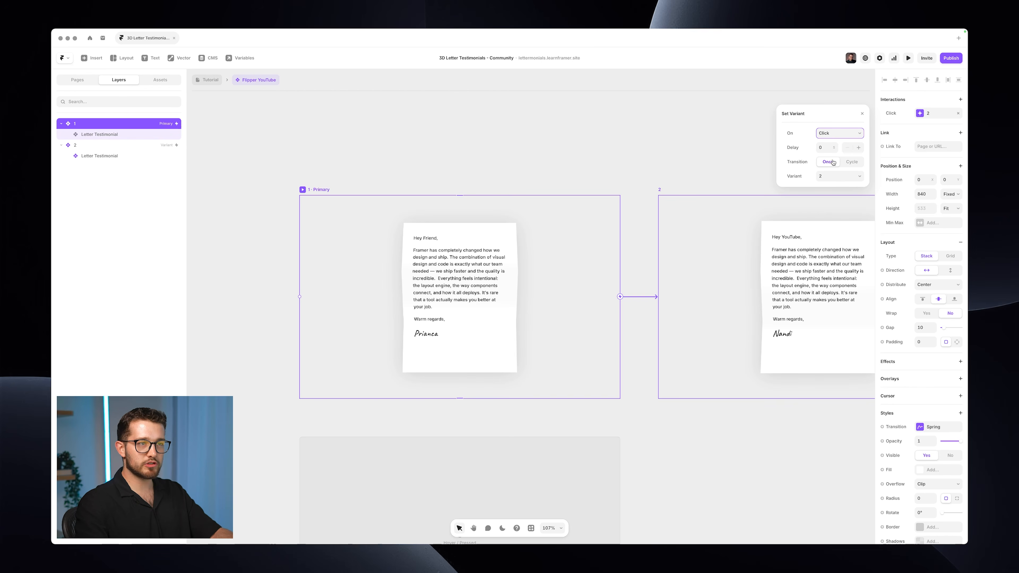
click(832, 176)
click(831, 176)
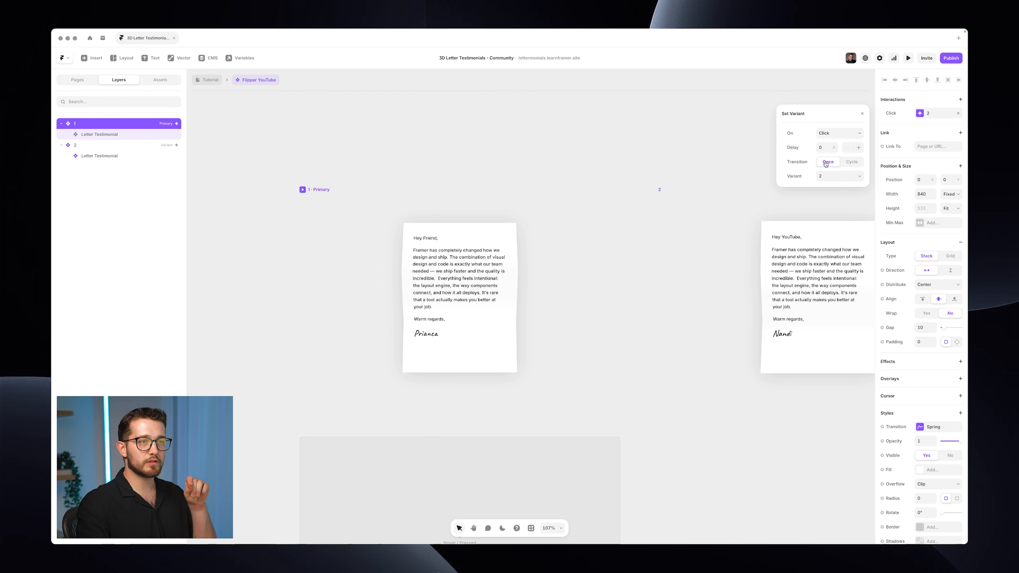
click(848, 165)
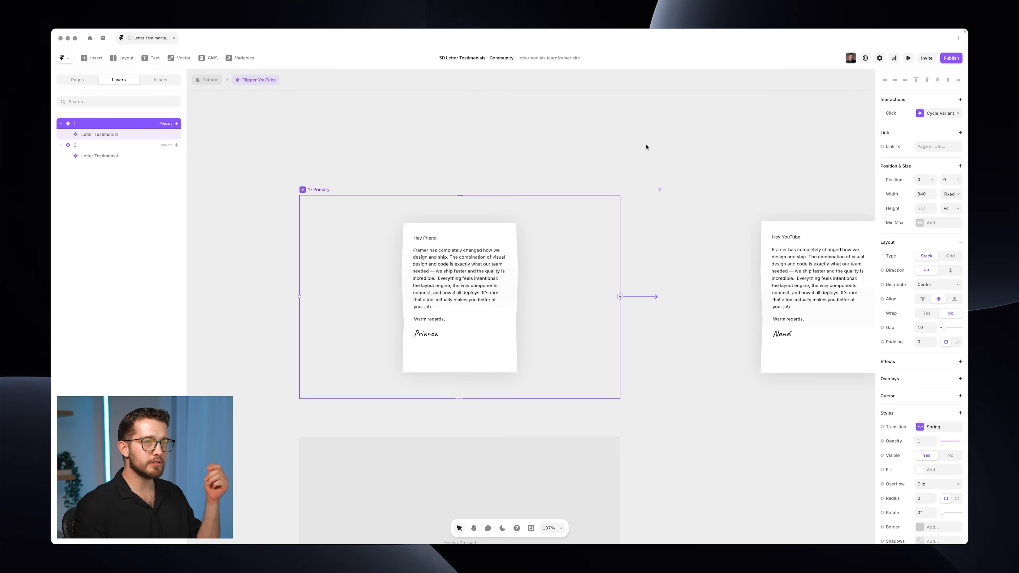
click(512, 165)
Step: Preview the Flipper YouTube component with its cycling interaction and return to the Tutorial page
key(super+p)
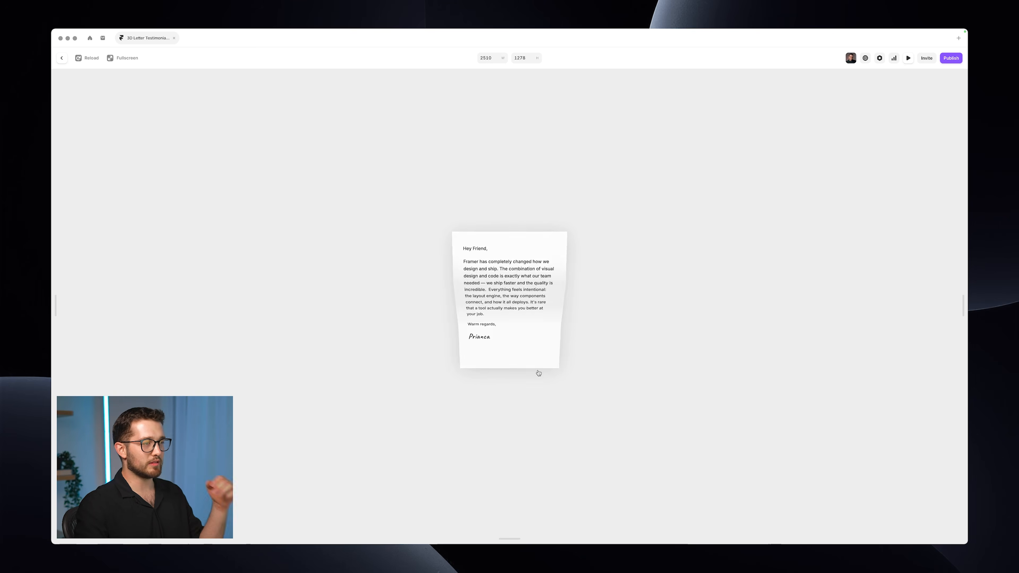
key(super+p)
click(209, 80)
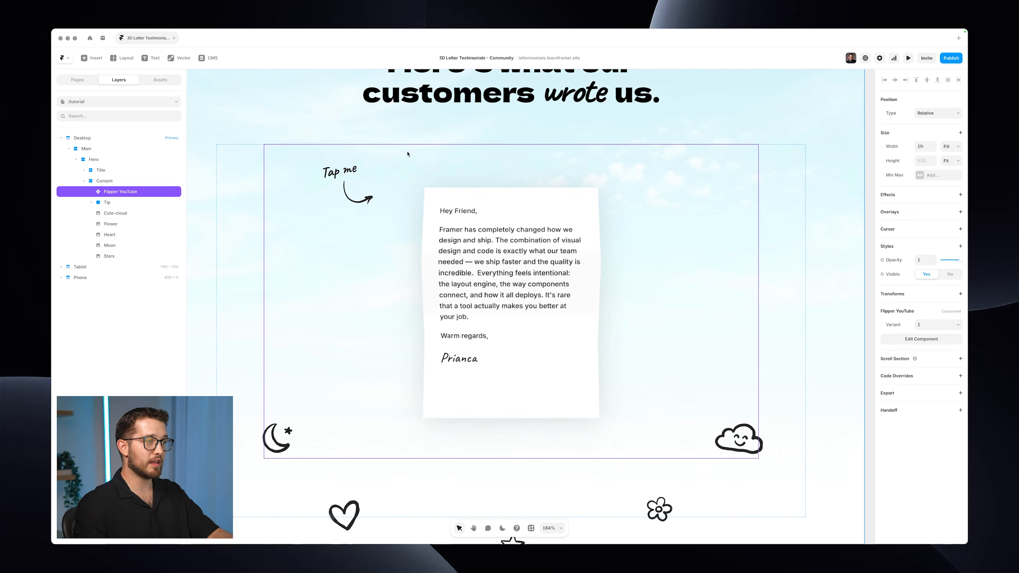
Step: Preview the page at desktop size and flip the letter to the second entry and back to the first
key(super+p)
click(503, 289)
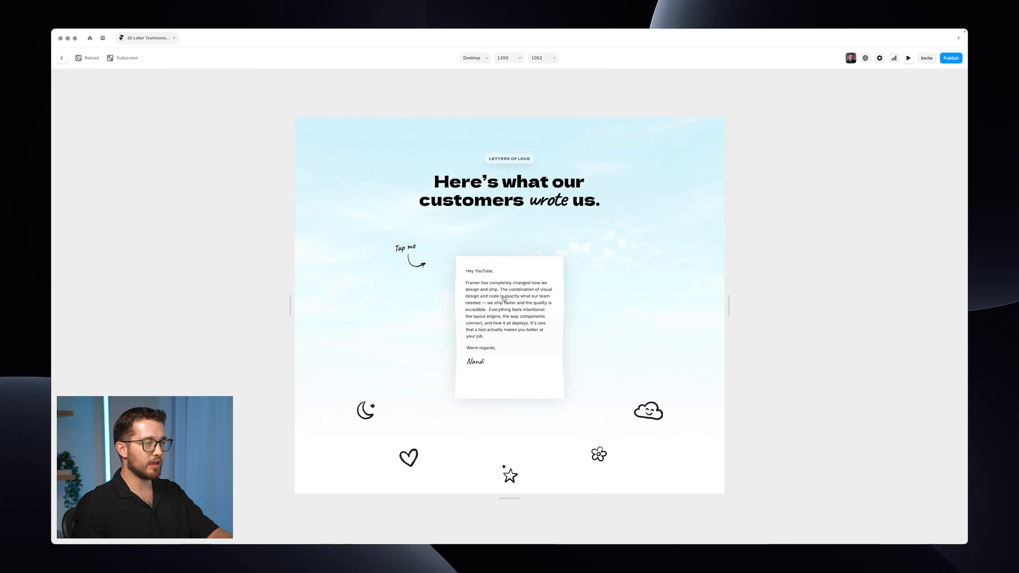
click(532, 372)
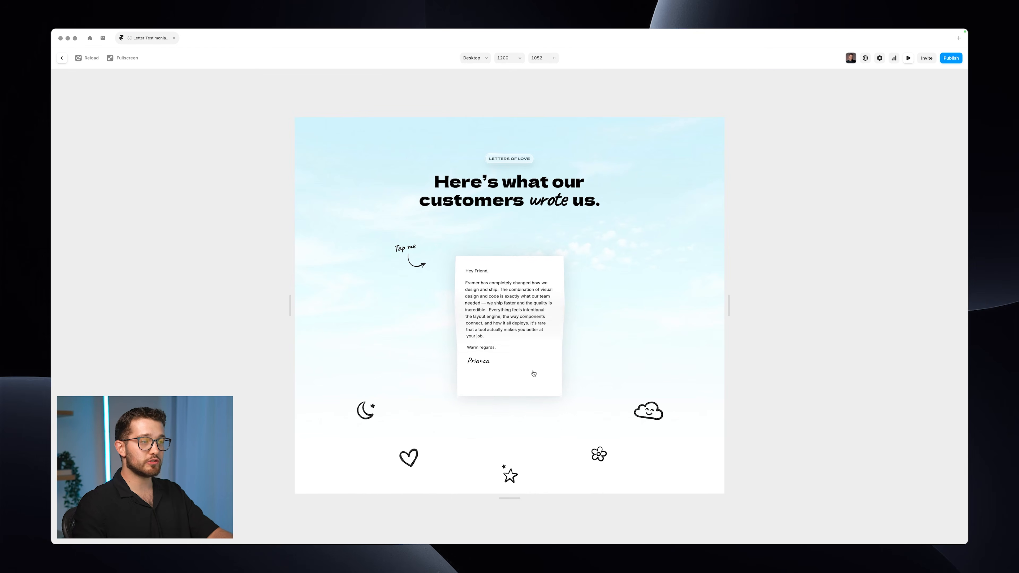
key(super+p)
scroll(533, 373, down, 5)
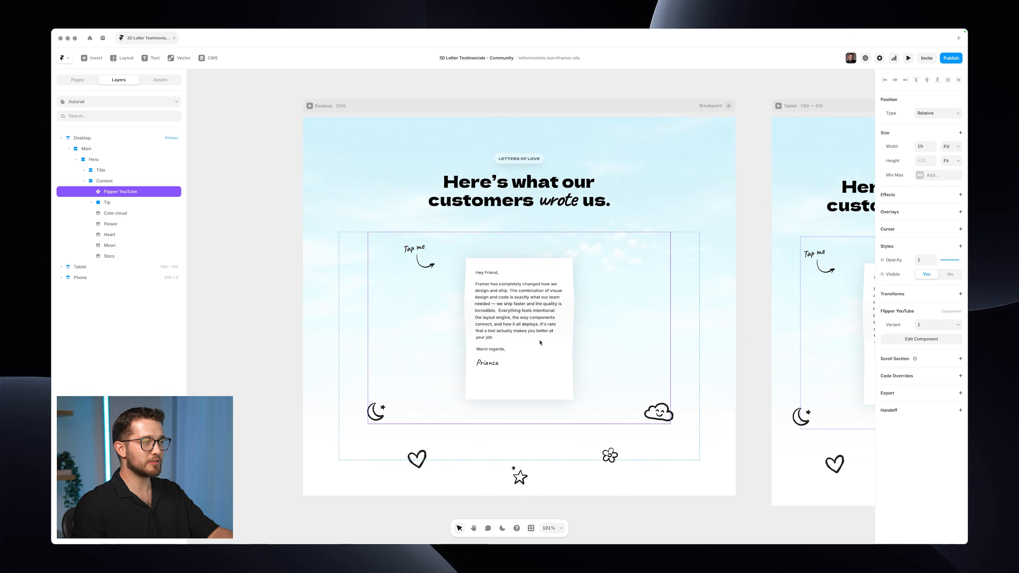
Step: Open the Flipper YouTube component from the Desktop layout for editing and look over the letters in variants 1 and 2
double_click(539, 343)
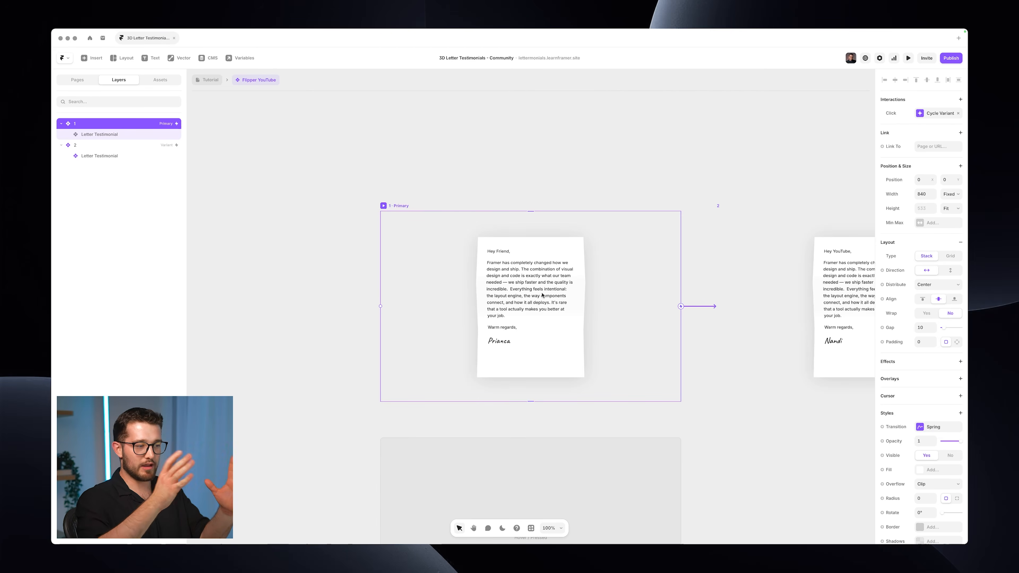
scroll(542, 295, right, 2)
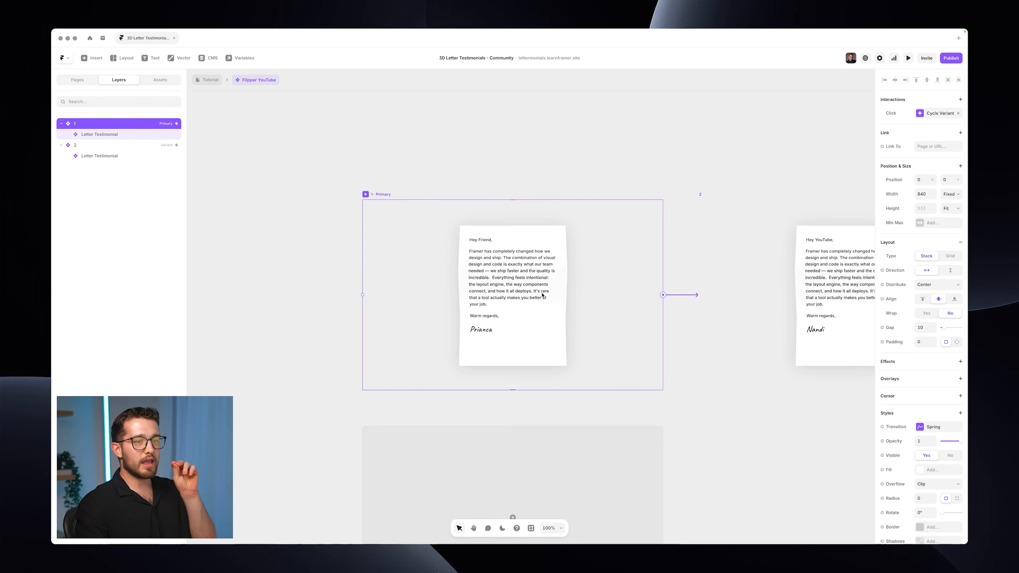
scroll(541, 294, up, 4)
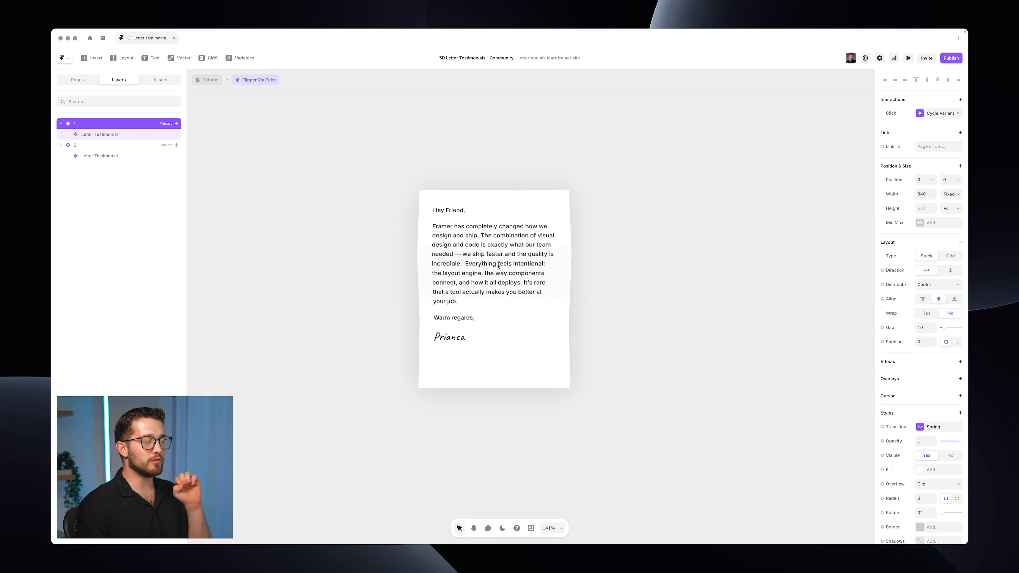
scroll(498, 266, down, 7)
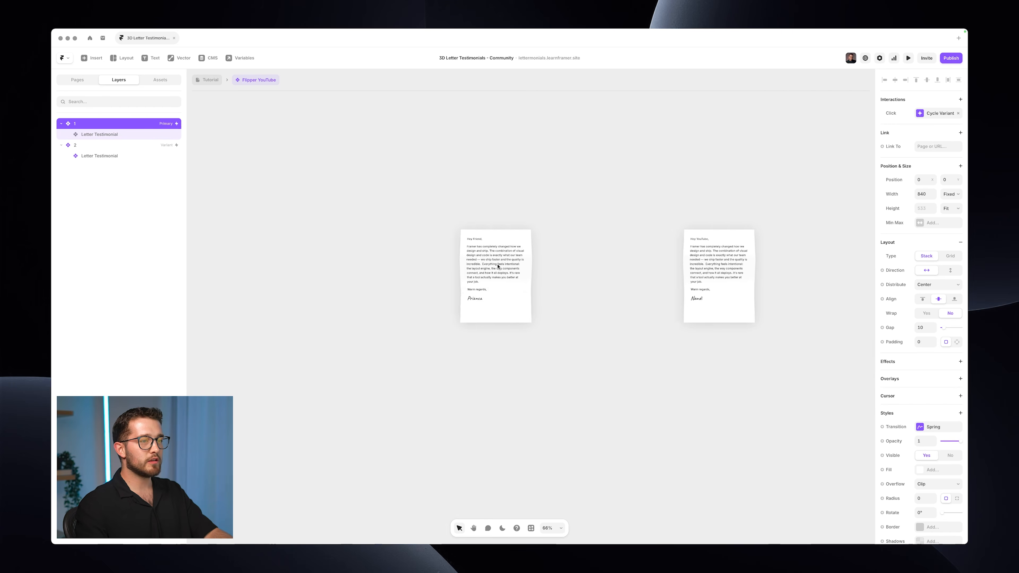
scroll(498, 266, right, 4)
click(598, 245)
click(420, 246)
click(612, 228)
click(728, 156)
Step: Inspect the Entries list and the Entry setting of the Letter Testimonial in variants 1 and 2
super+click(608, 246)
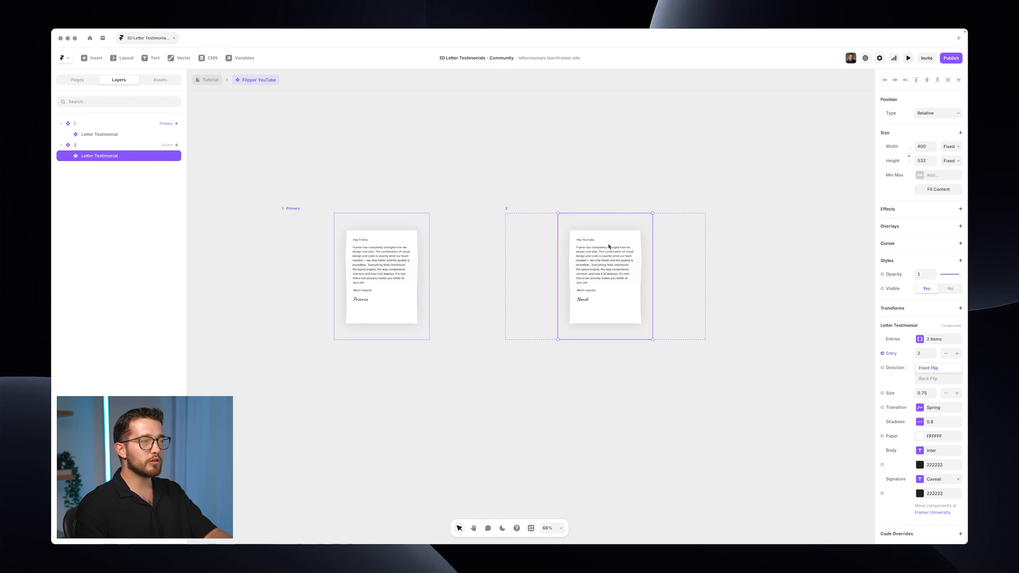
scroll(608, 246, right, 1)
scroll(608, 246, up, 3)
scroll(570, 269, up, 2)
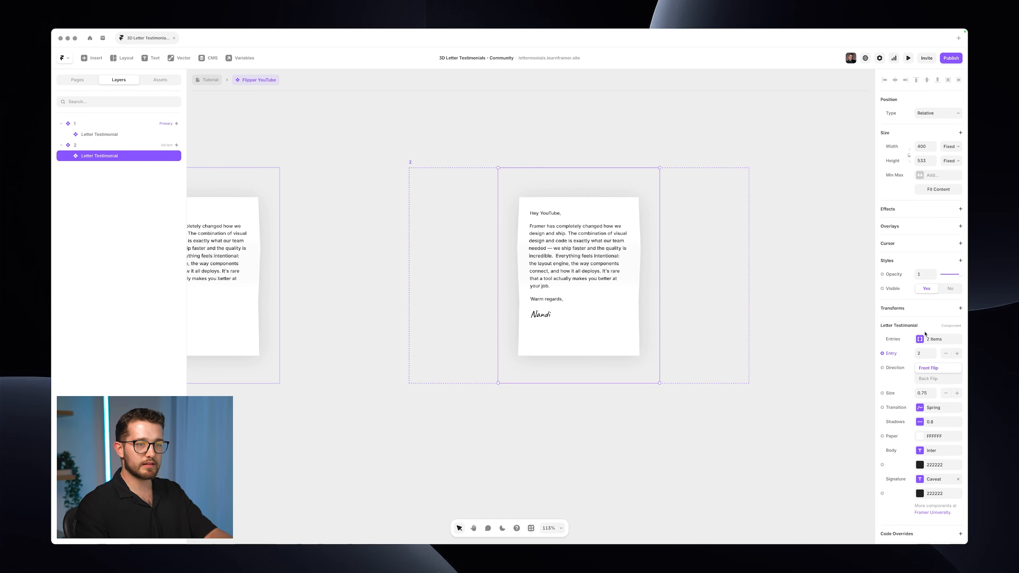
click(936, 340)
click(860, 342)
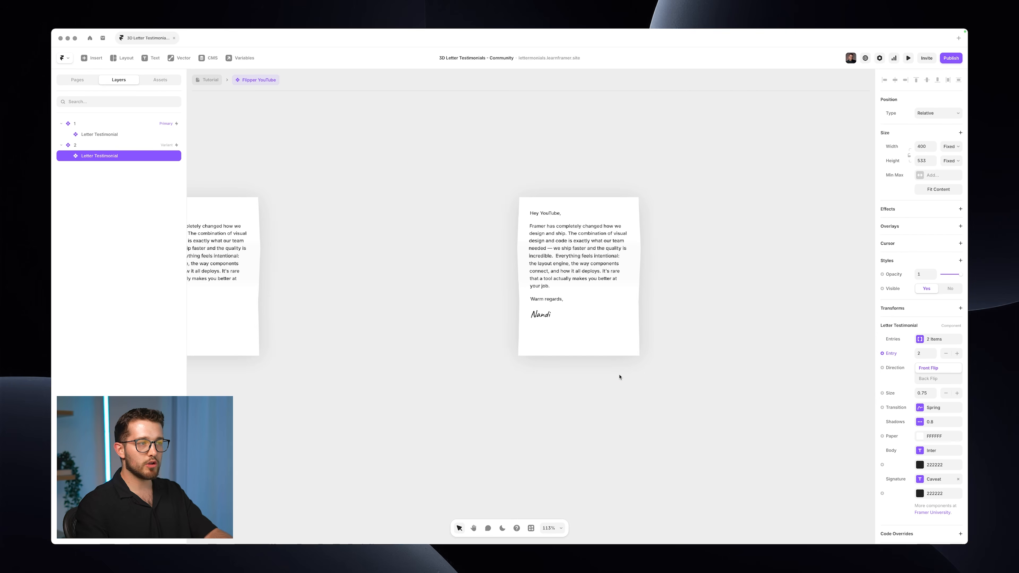
scroll(618, 375, left, 5)
click(610, 171)
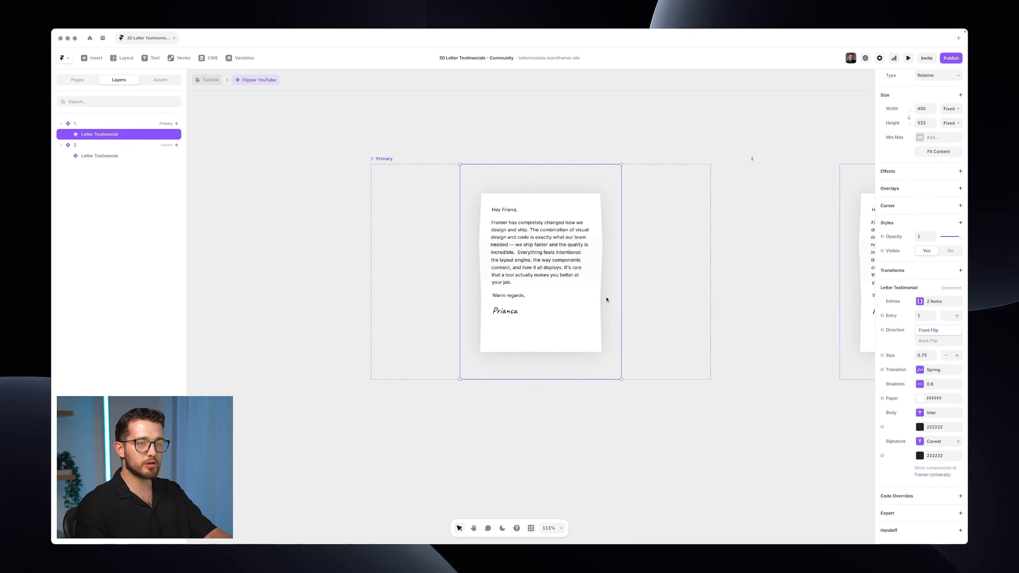
click(926, 306)
click(760, 418)
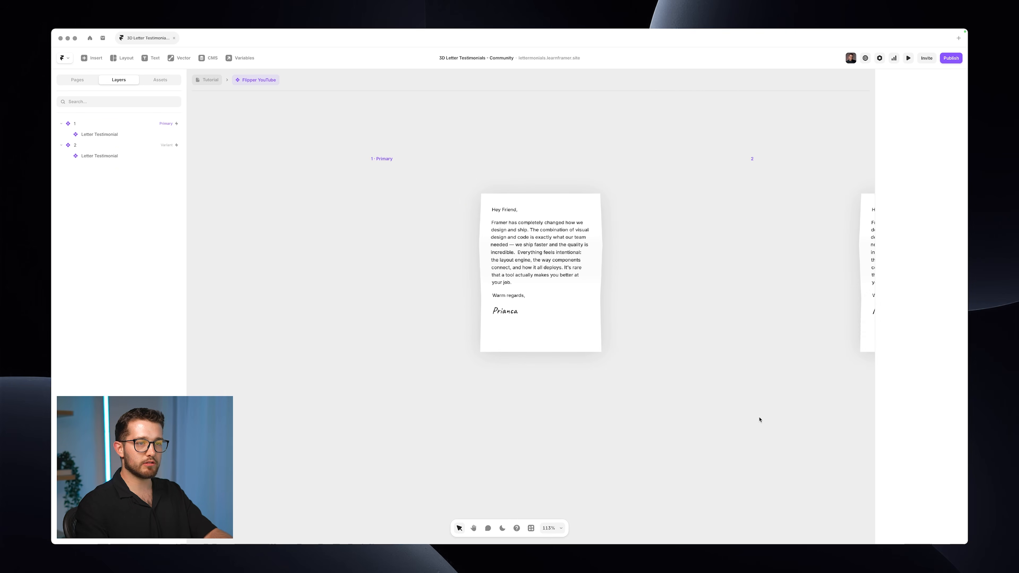
scroll(759, 418, right, 5)
click(561, 205)
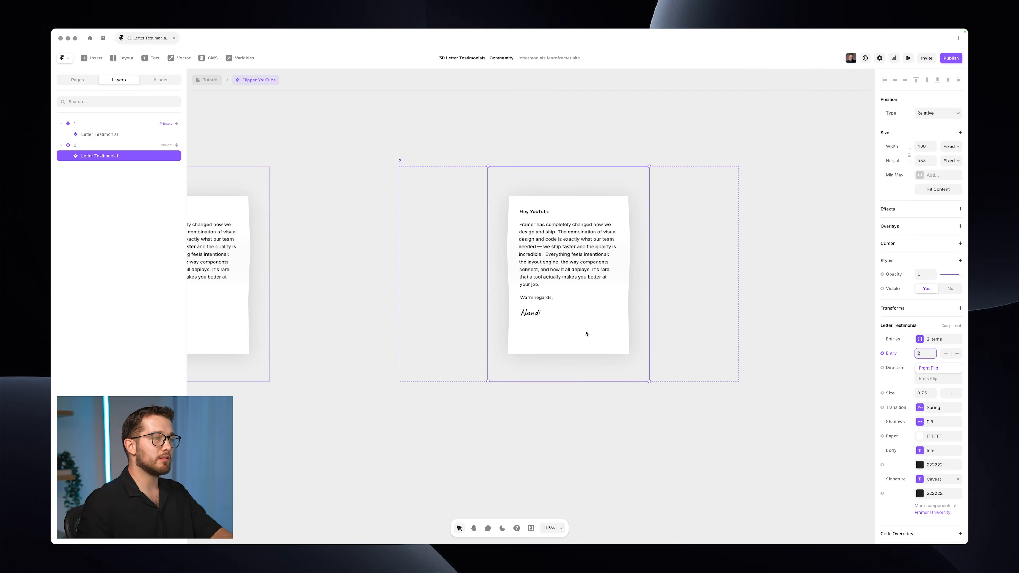
Step: Delete variant 2 and remove the Cycle Variant click interaction from variant 1
click(490, 144)
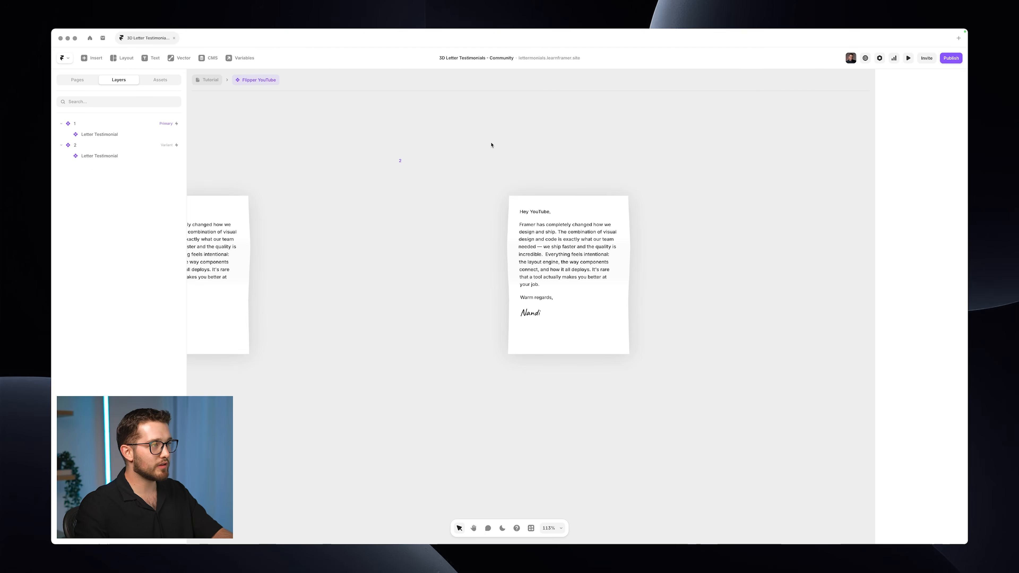
click(605, 165)
key(Delete)
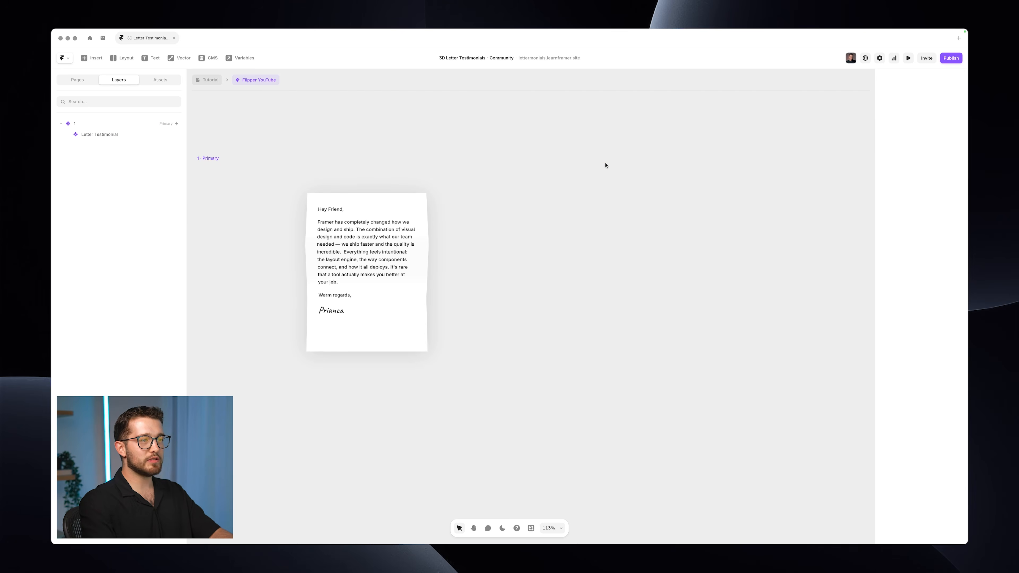
click(409, 164)
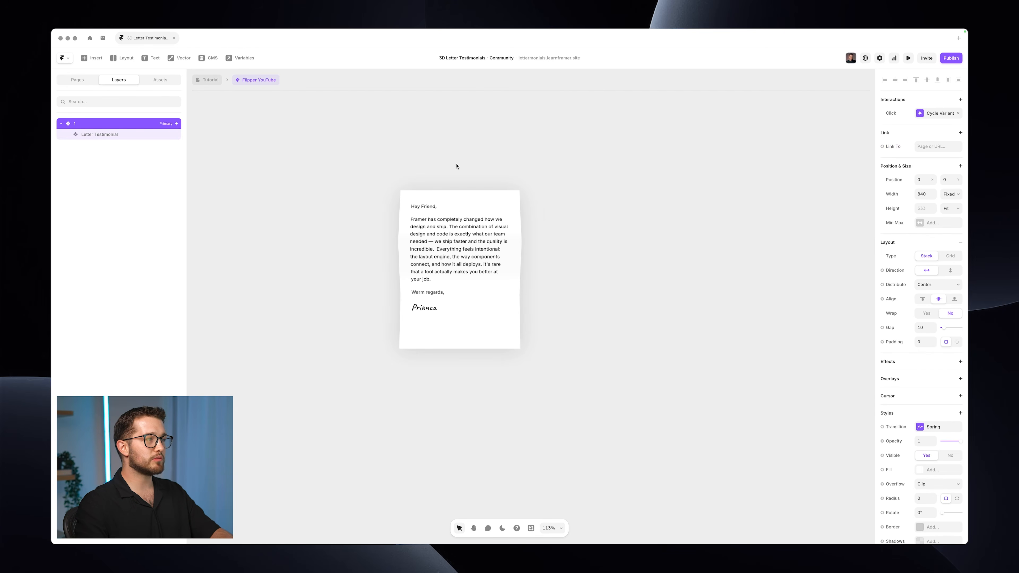
scroll(457, 164, left, 1)
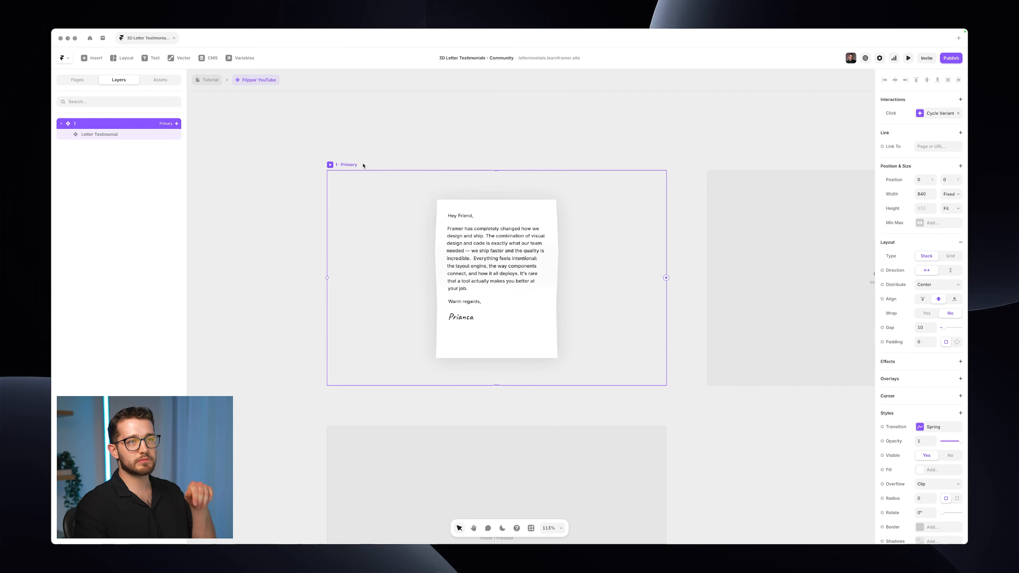
click(959, 114)
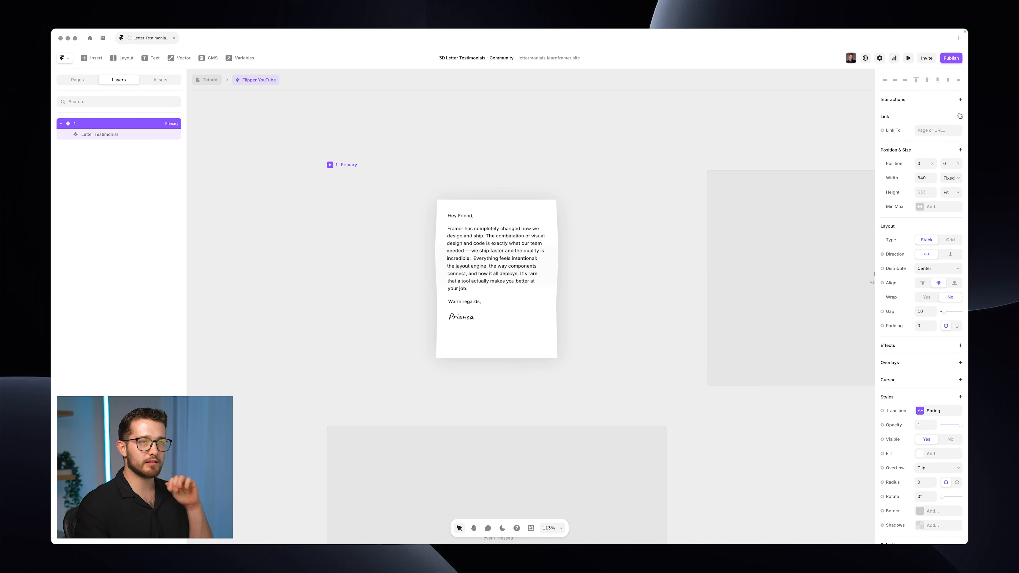
Step: Add a Hover variant to variant 1 of the Flipper YouTube component
scroll(693, 252, down, 5)
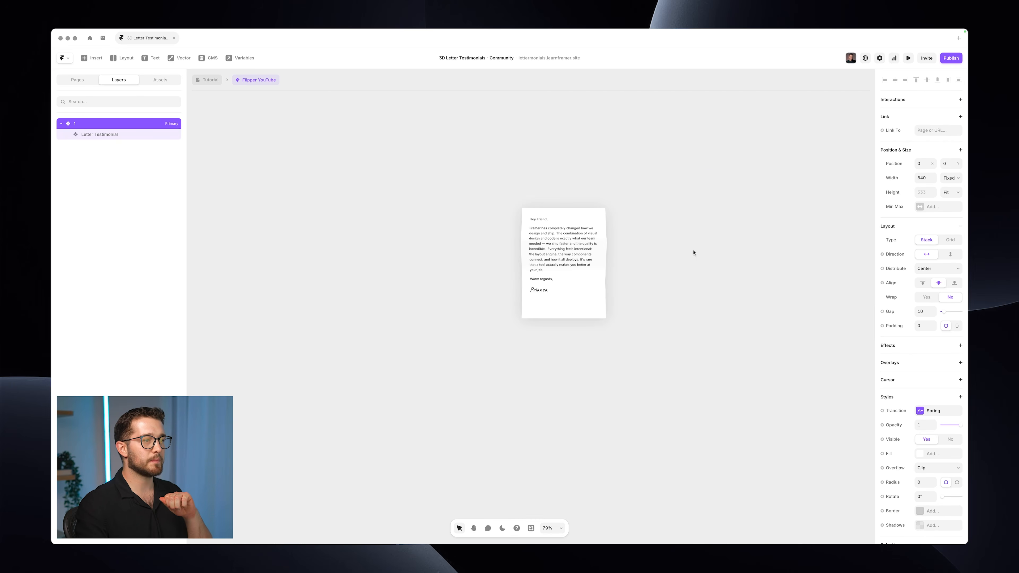
scroll(694, 253, down, 1)
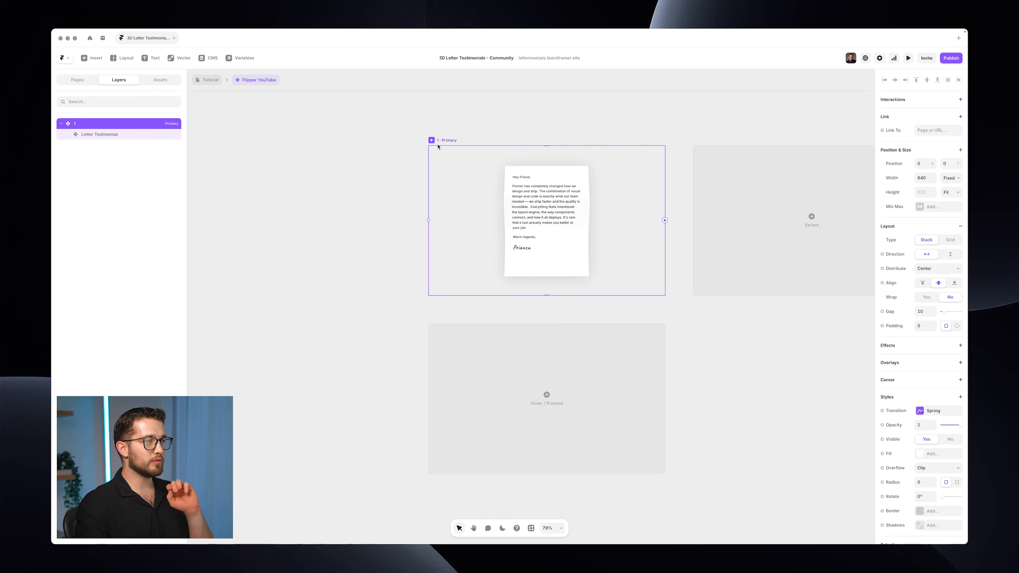
scroll(449, 142, right, 2)
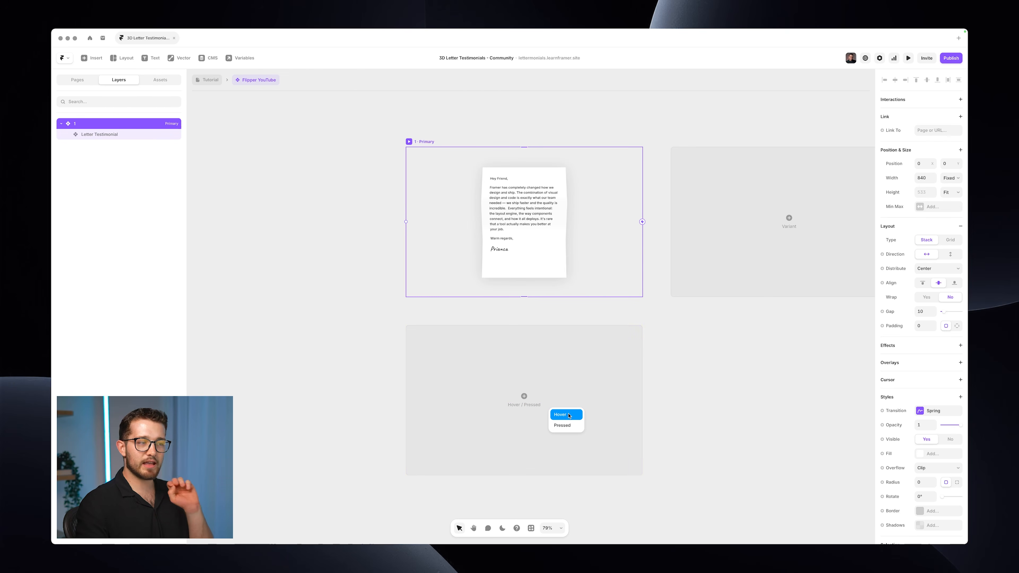
click(569, 416)
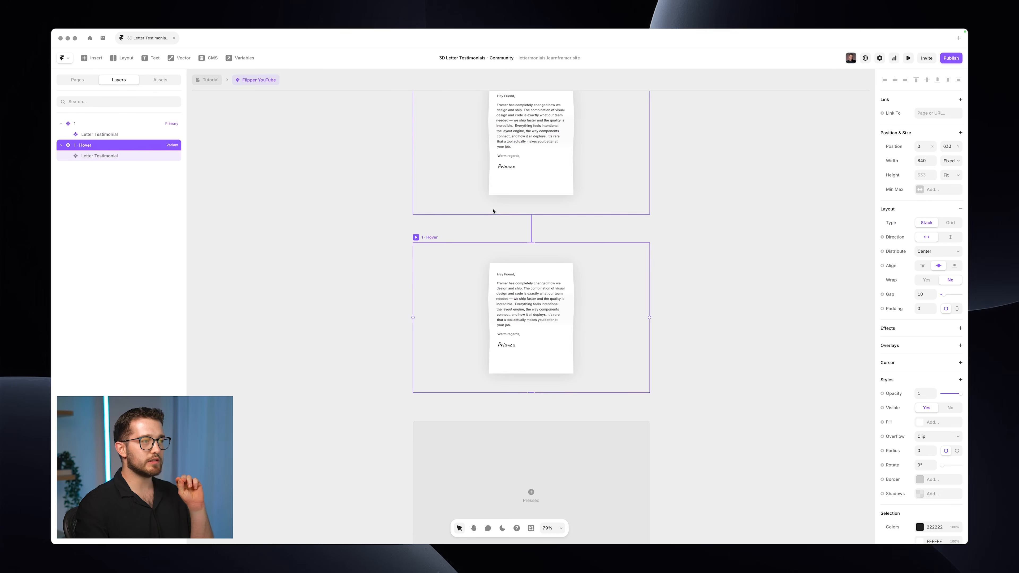
Step: Set the Entry of the Letter Testimonial in the Hover variant to 2
scroll(526, 295, up, 5)
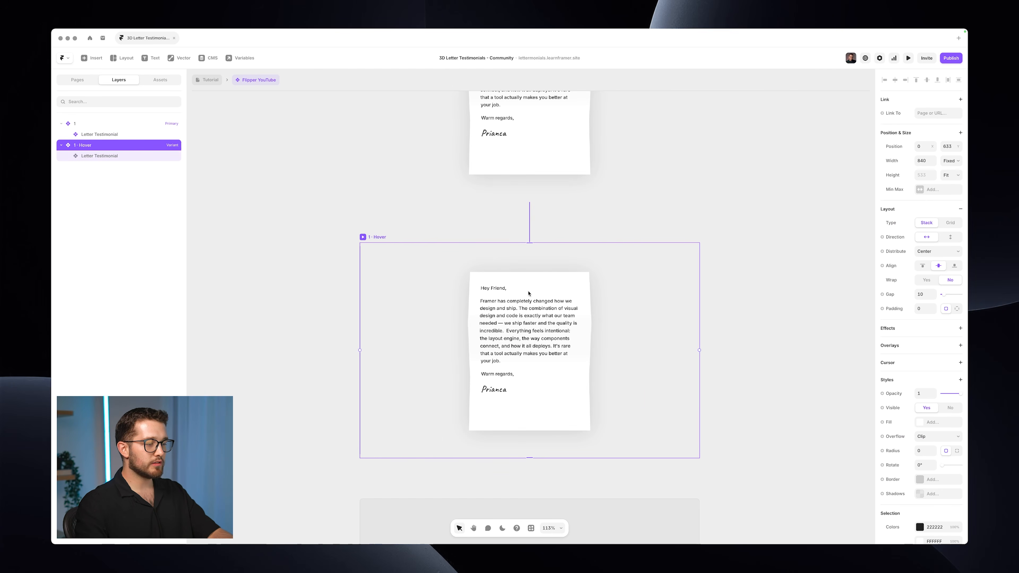
scroll(537, 303, up, 4)
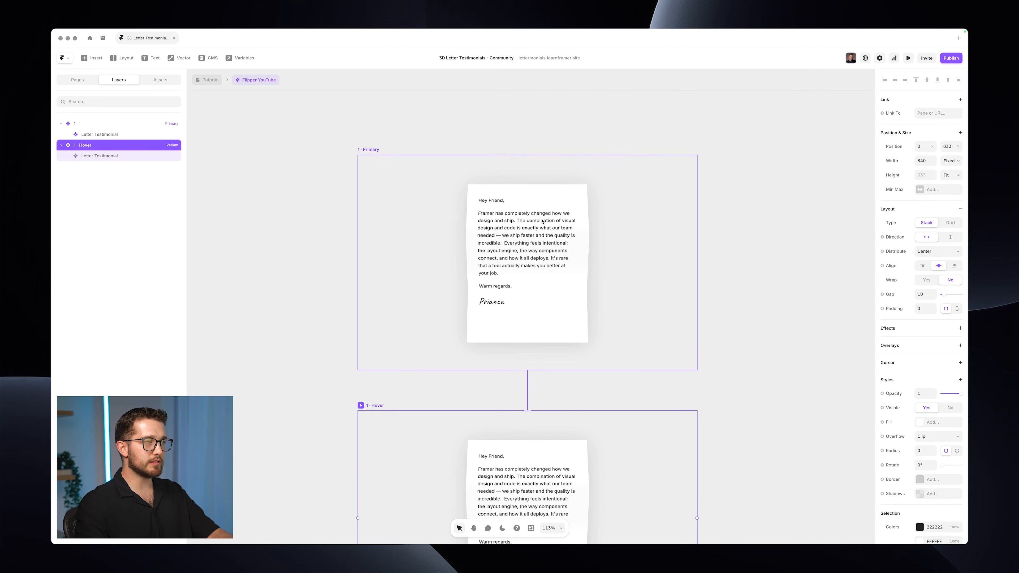
scroll(551, 232, down, 5)
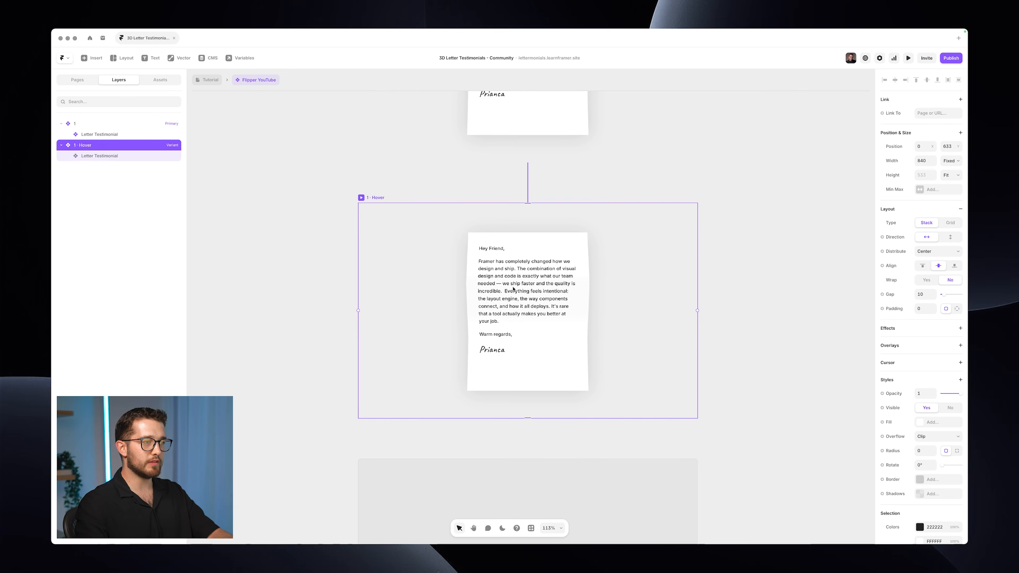
click(513, 289)
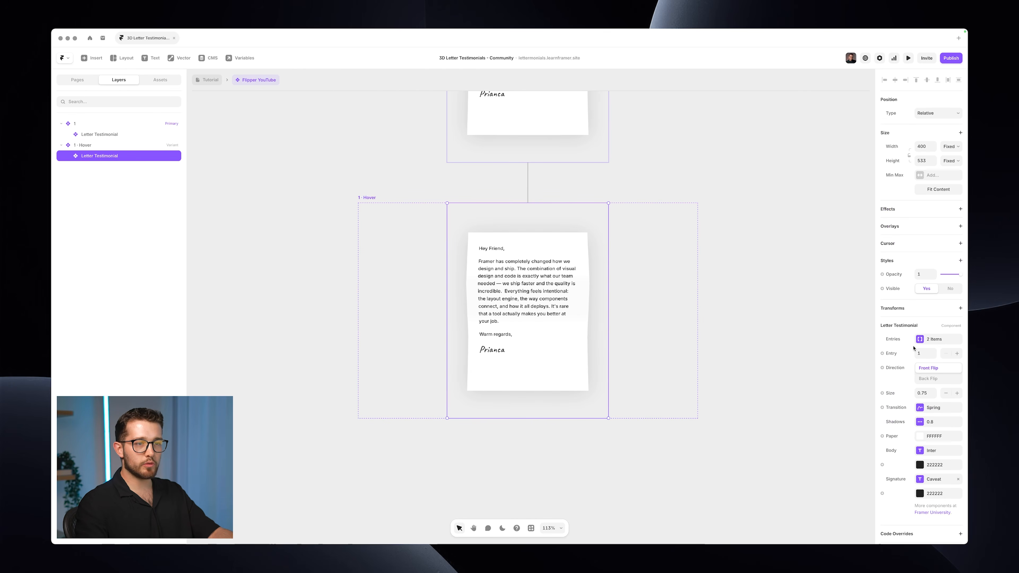
text(2)
key(Return)
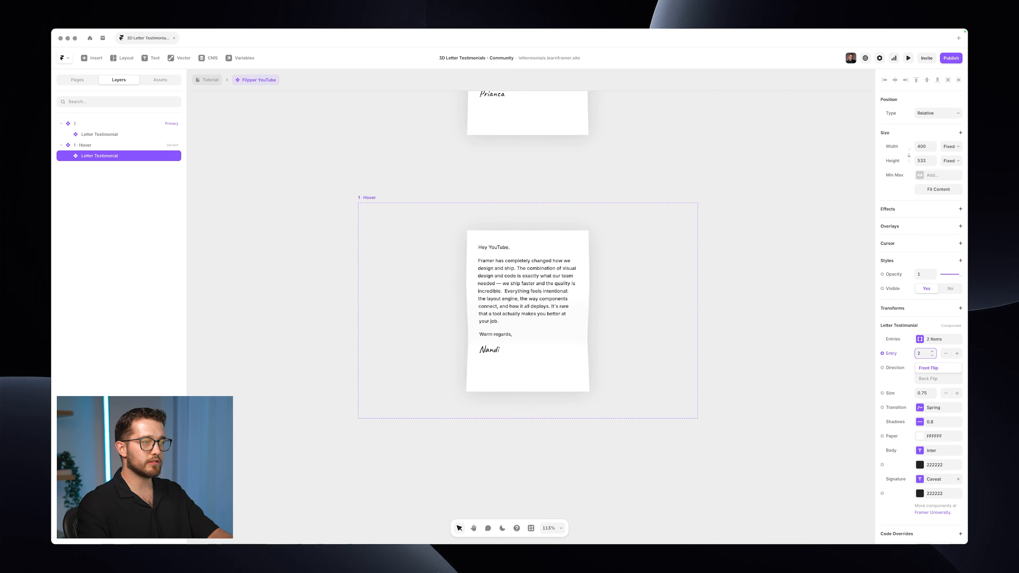
click(762, 249)
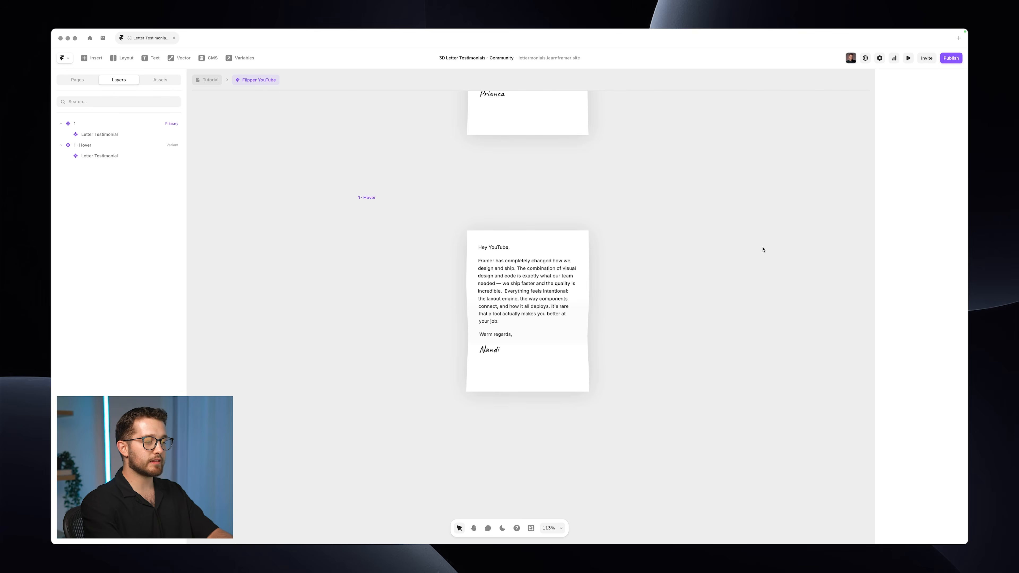
Step: Preview the component to test the letter's hover flip, close the preview and return to the Tutorial page
key(super+p)
mouse_move(538, 287)
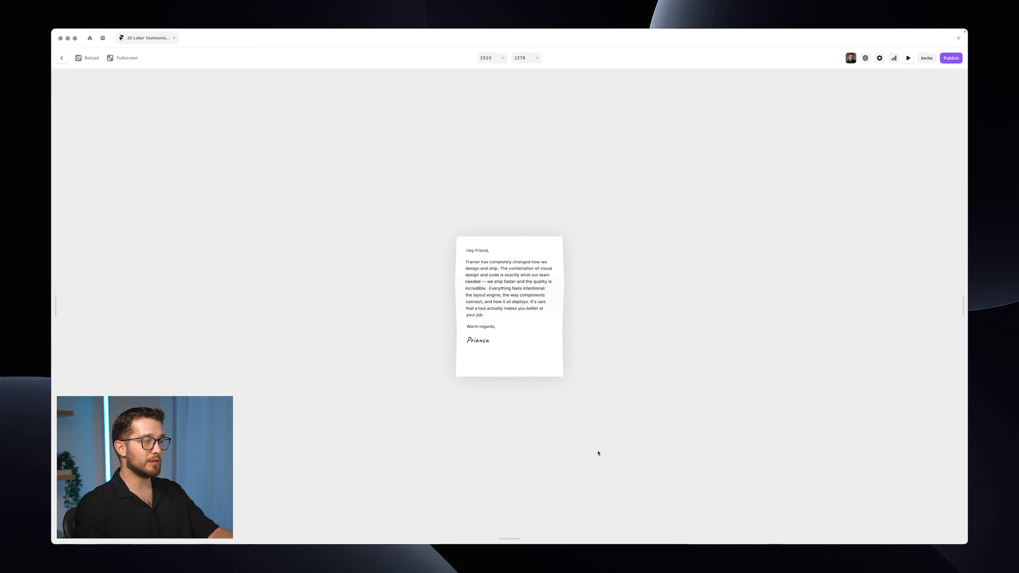
key(super+p)
click(216, 82)
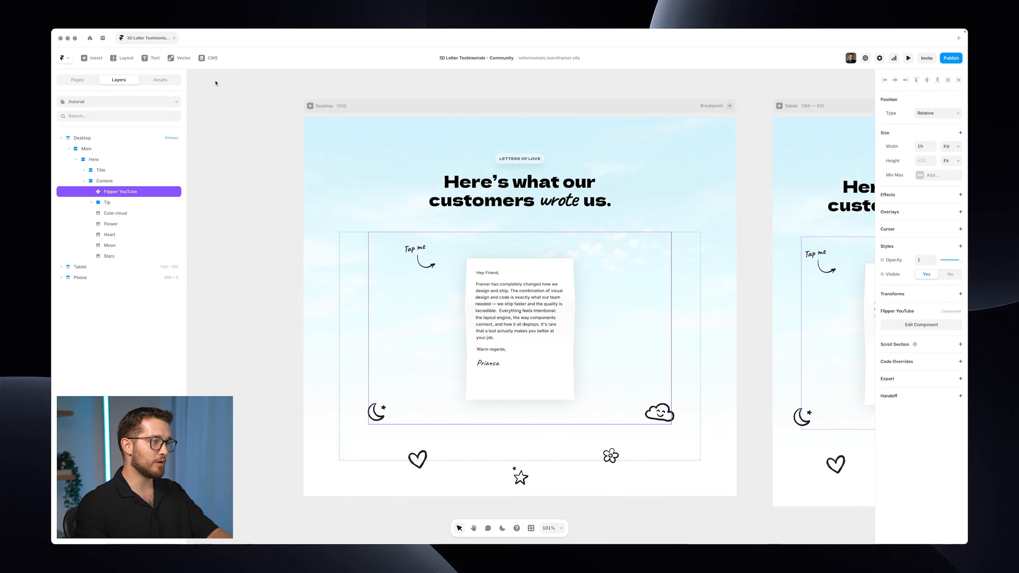
Step: Preview the Tutorial page in fullscreen, test the letter flip on hover and return to the canvas
key(super+p)
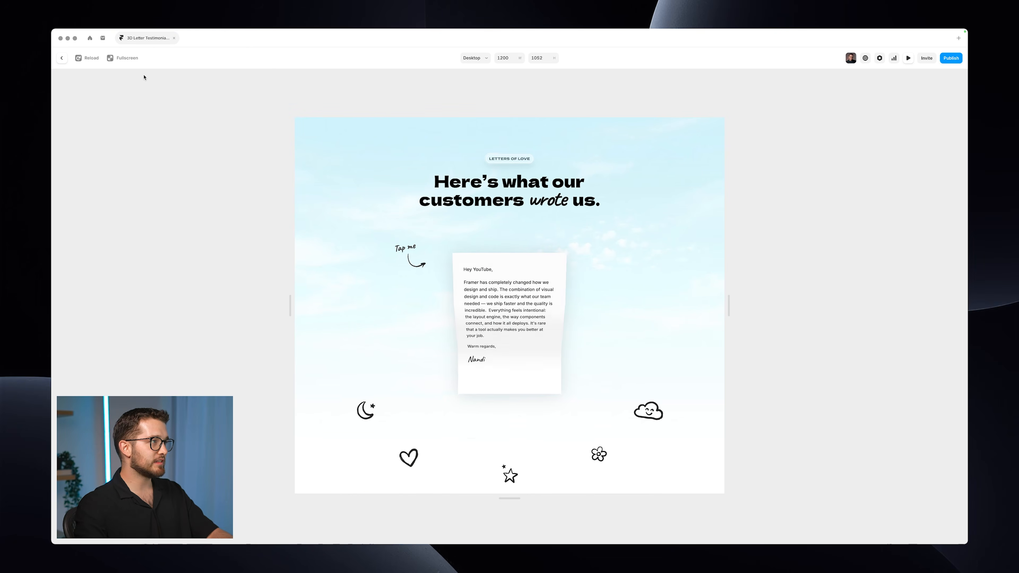
click(131, 58)
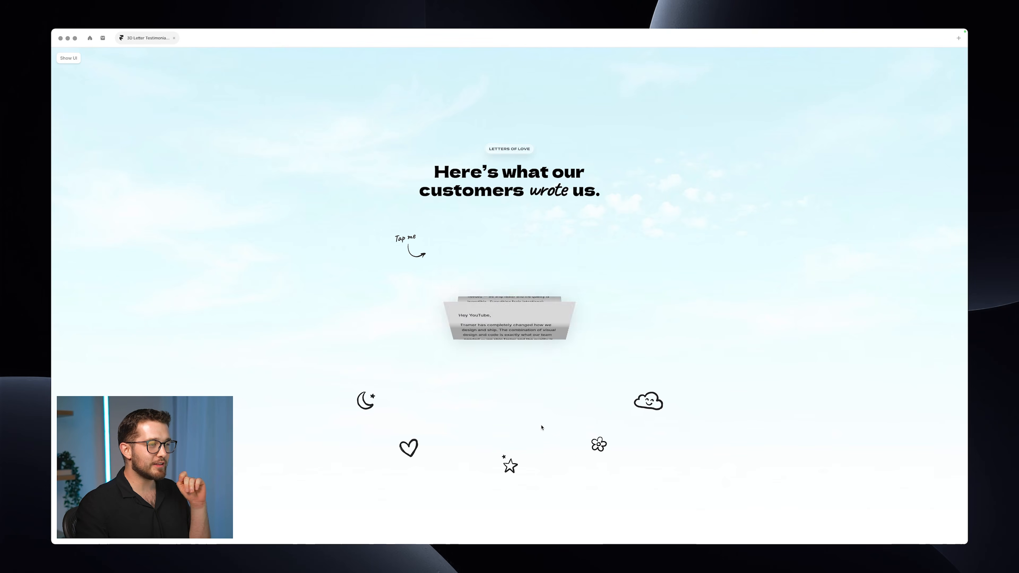
click(510, 315)
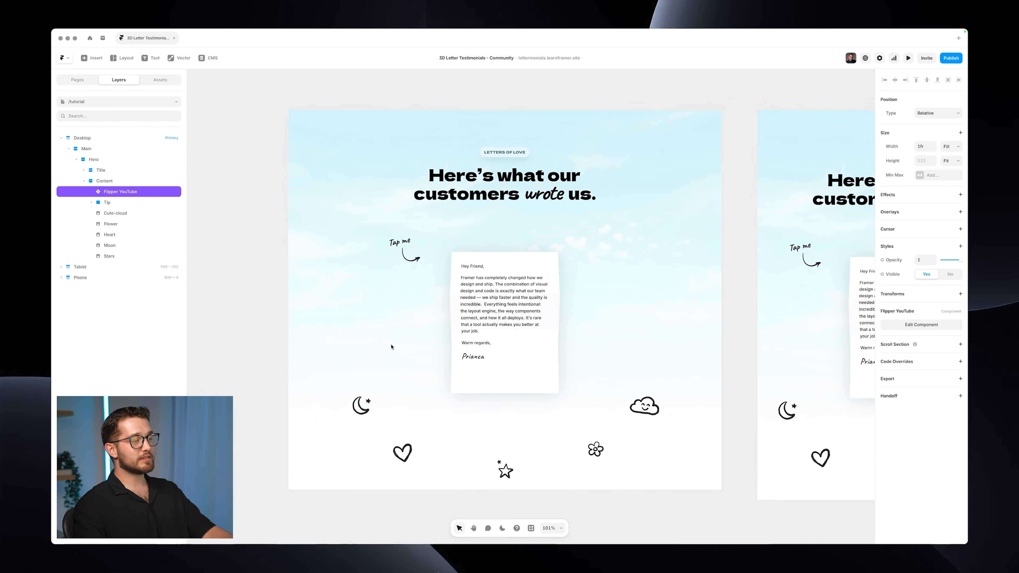
scroll(391, 346, right, 2)
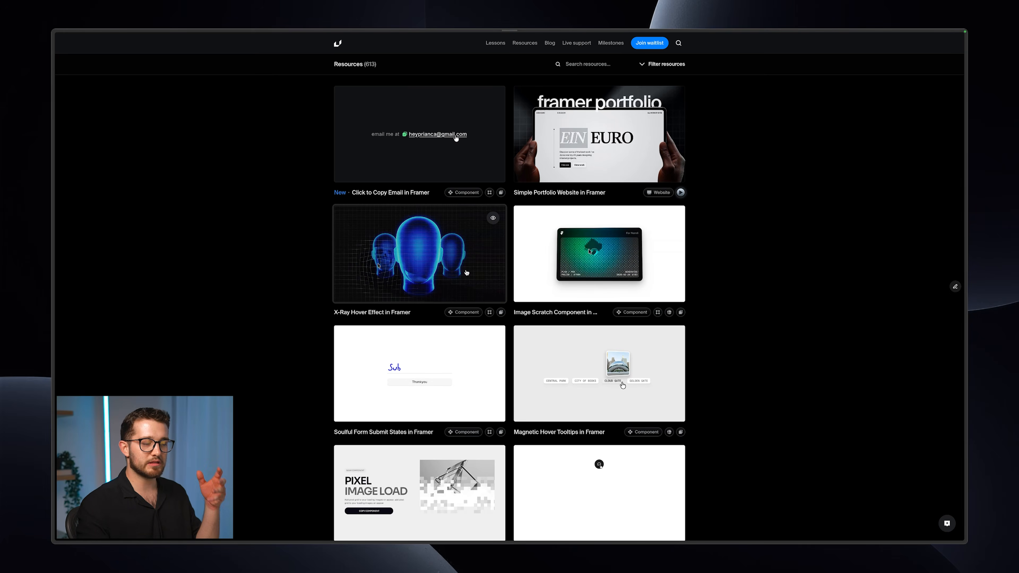
Step: Browse the Framer University Resources page and examine the available components and the resource count
scroll(467, 272, down, 10)
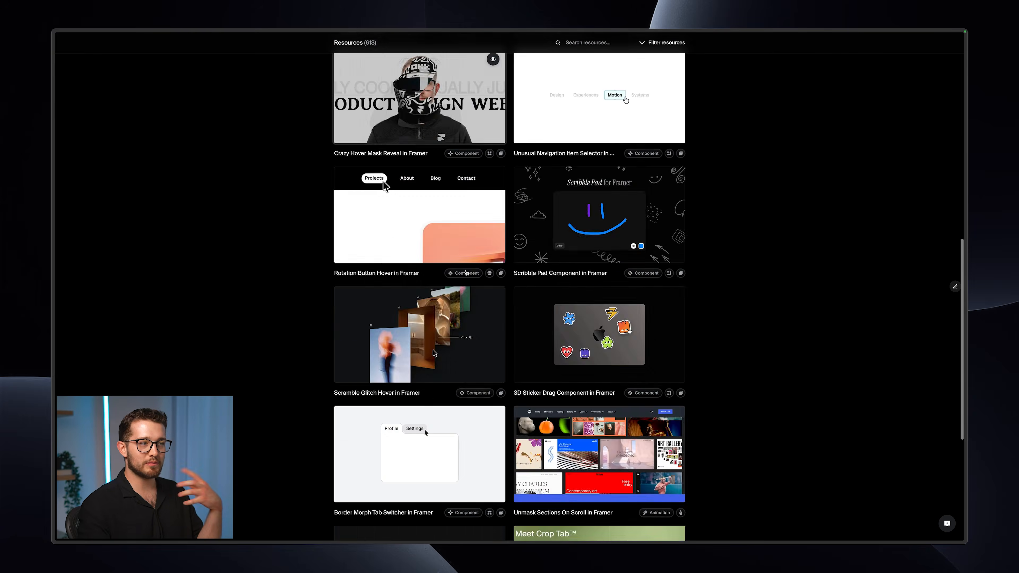
scroll(466, 273, down, 10)
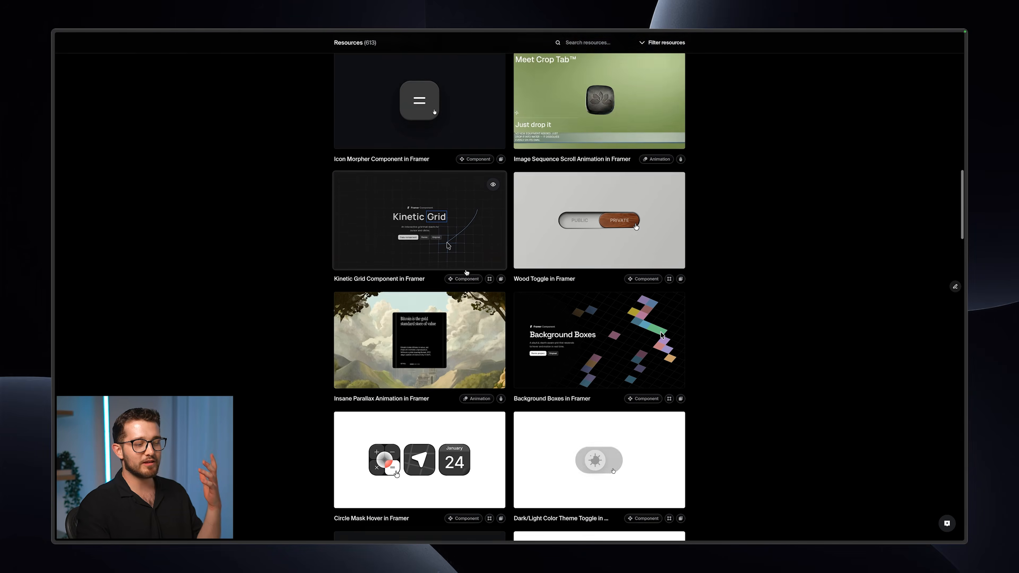
scroll(467, 272, down, 10)
scroll(467, 273, down, 20)
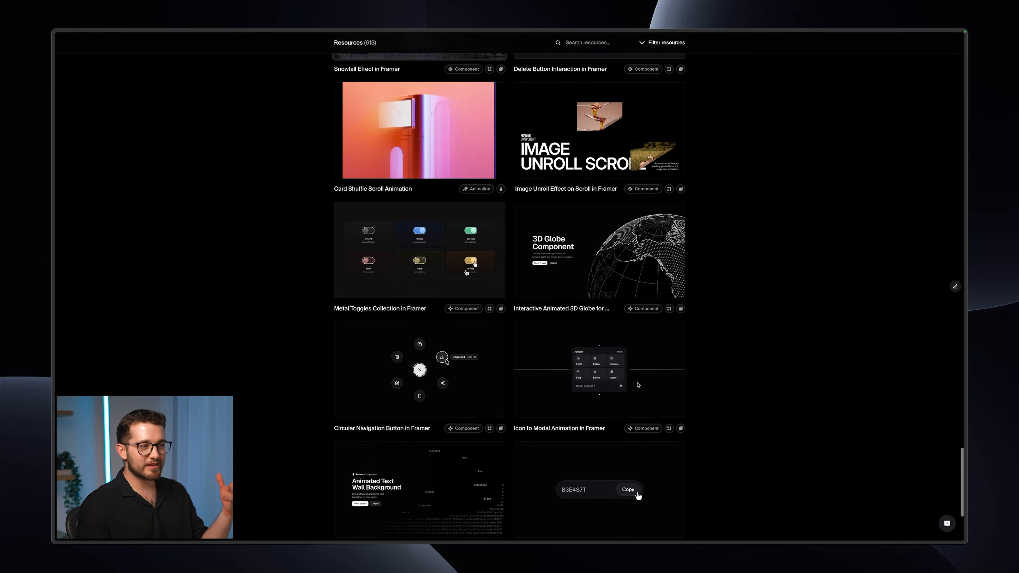
scroll(467, 272, down, 15)
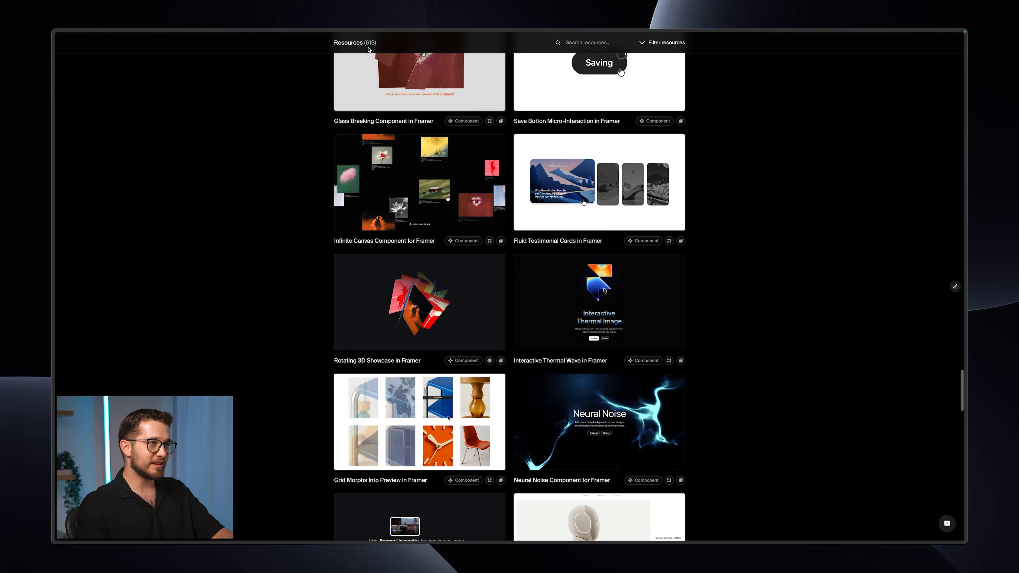
double_click(368, 45)
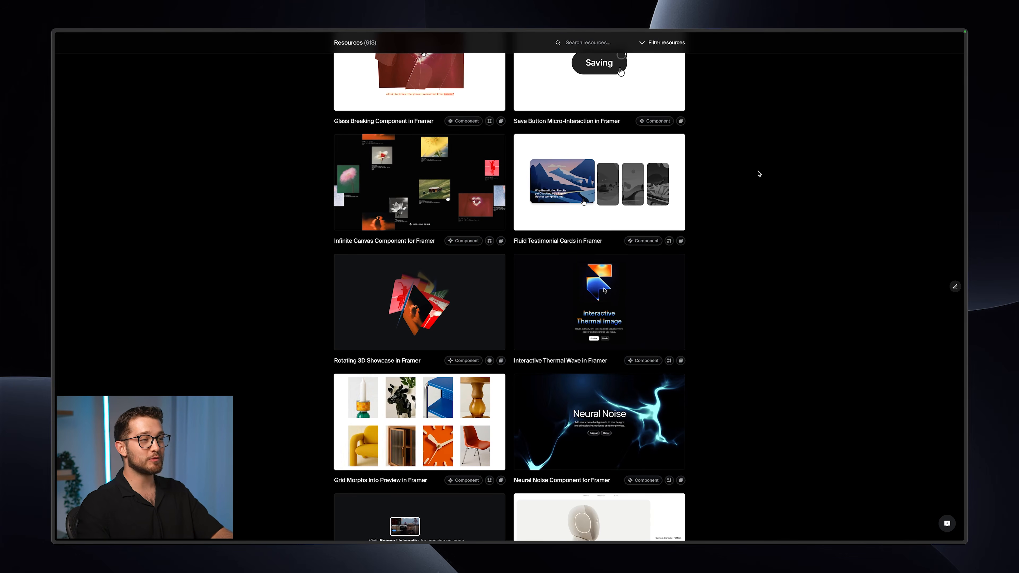